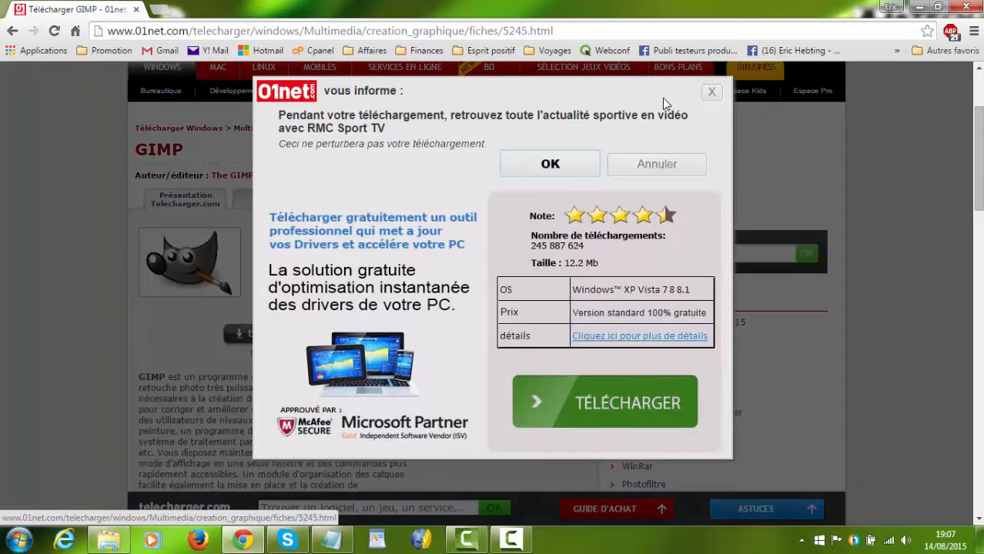
Step: Decline the 01net pop-up offer and run the downloaded gimp-2.8.14-setup-1.exe installer
{"action": "left_click", "coordinate": [656, 170]}
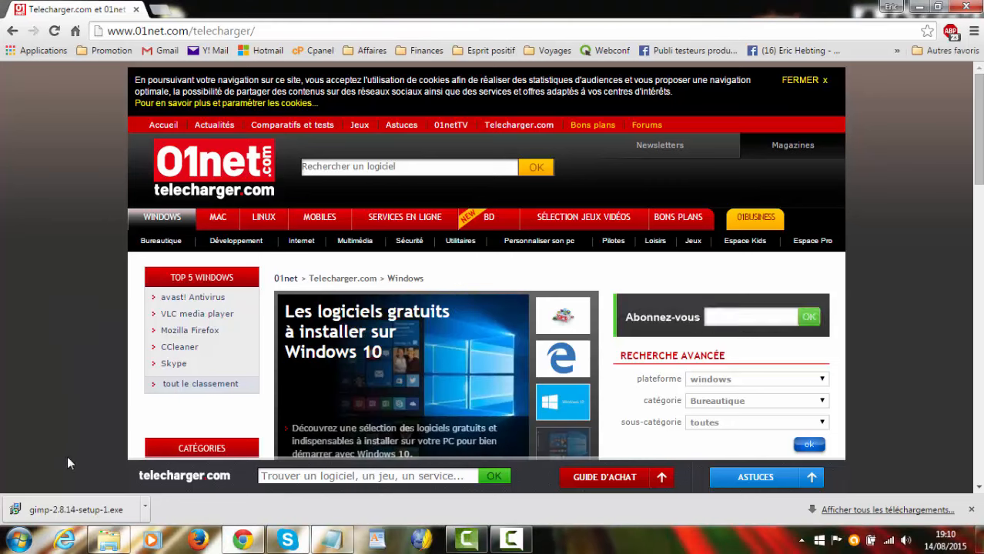
{"action": "left_click", "coordinate": [58, 512]}
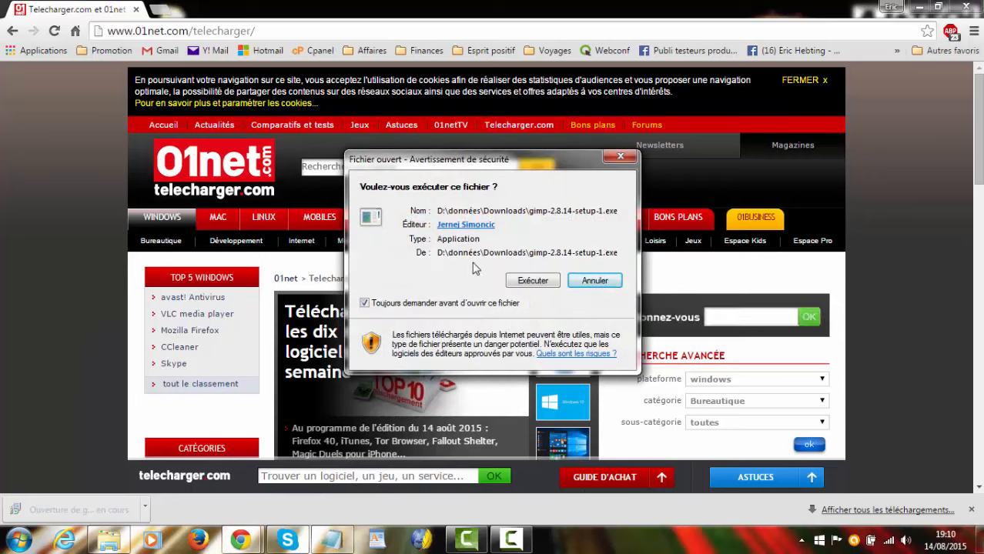
{"action": "left_click", "coordinate": [530, 282]}
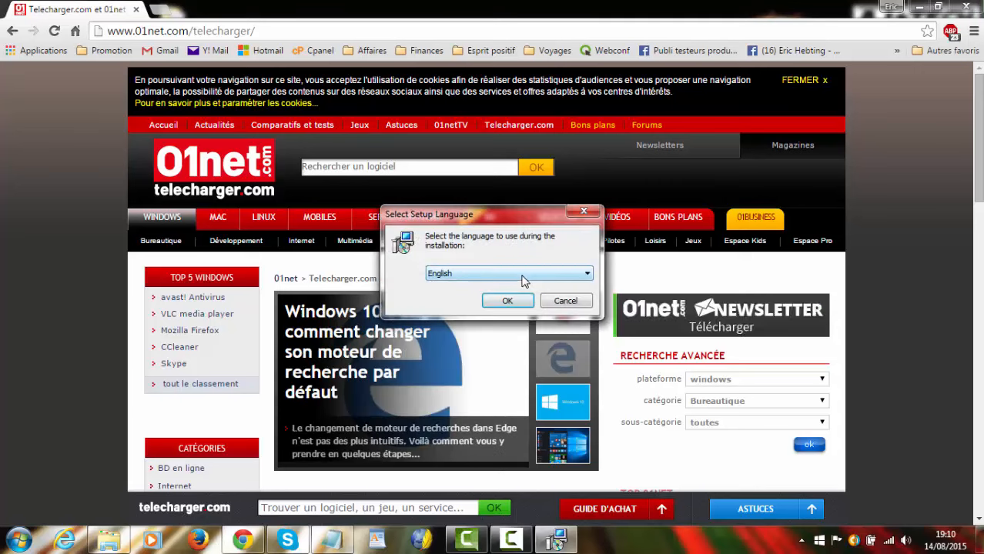
Step: Install GIMP with English as the setup language and finish the setup wizard
{"action": "left_click", "coordinate": [523, 274]}
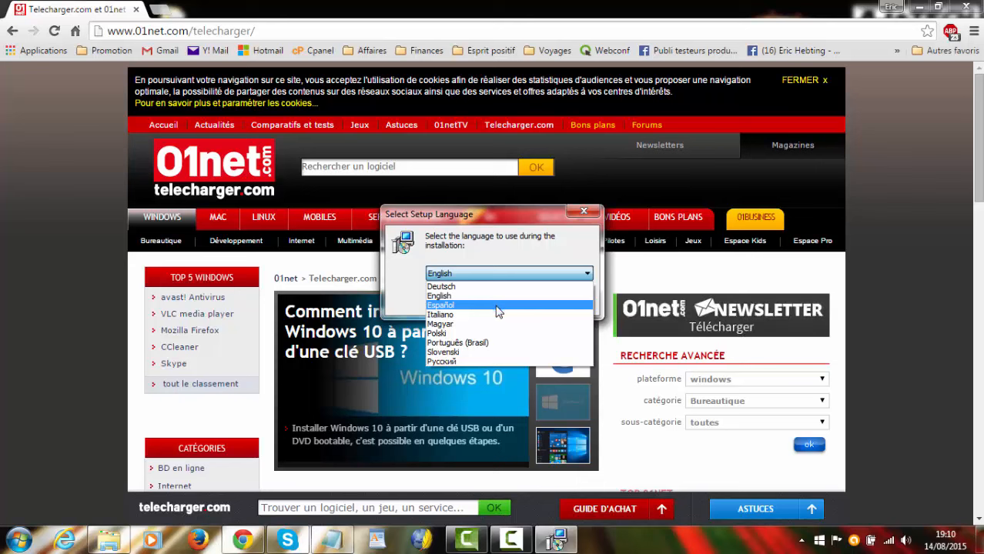
{"action": "left_click", "coordinate": [497, 297]}
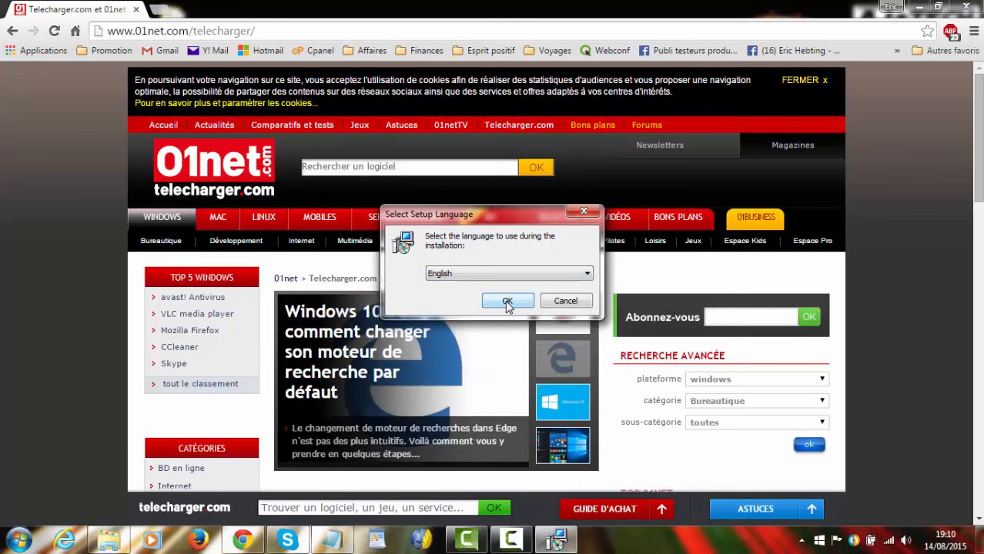
{"action": "left_click", "coordinate": [507, 302]}
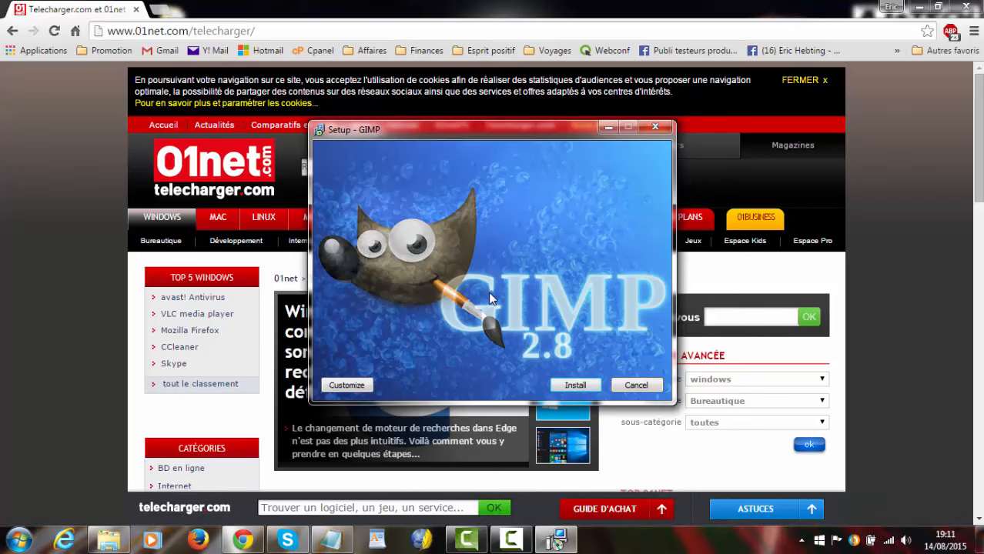
{"action": "left_click", "coordinate": [573, 388]}
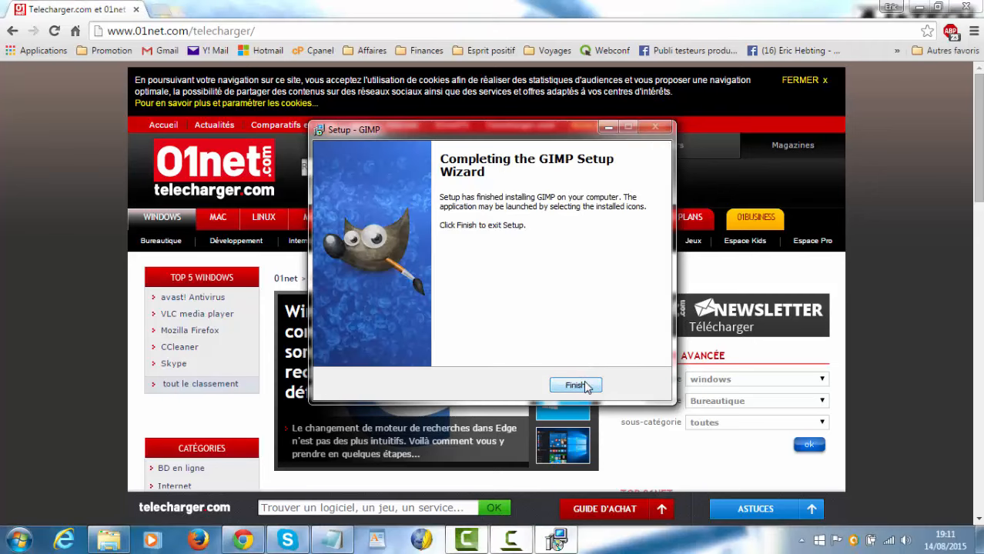
{"action": "left_click", "coordinate": [584, 380]}
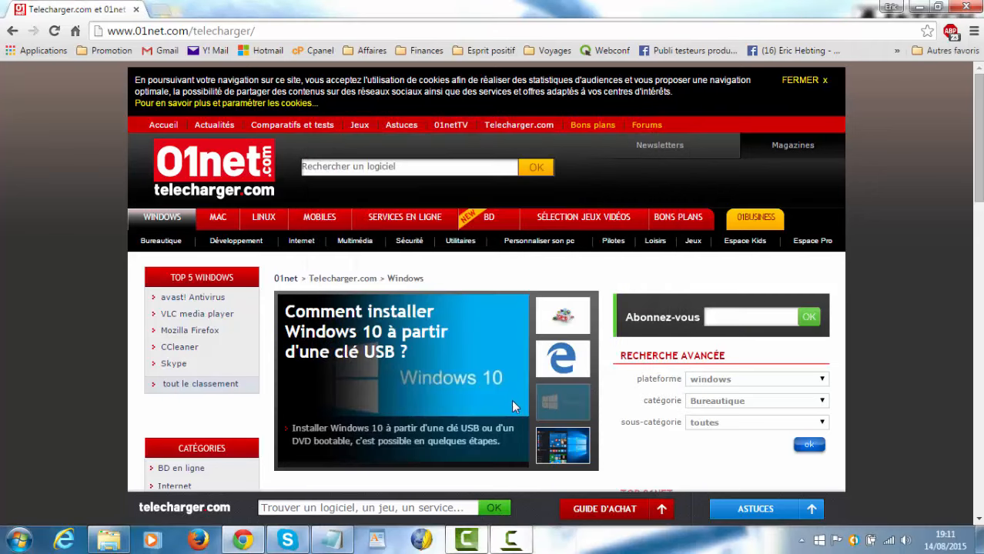
Step: Open a new browser tab and close the Telecharger.com tab
{"action": "key", "text": "F5"}
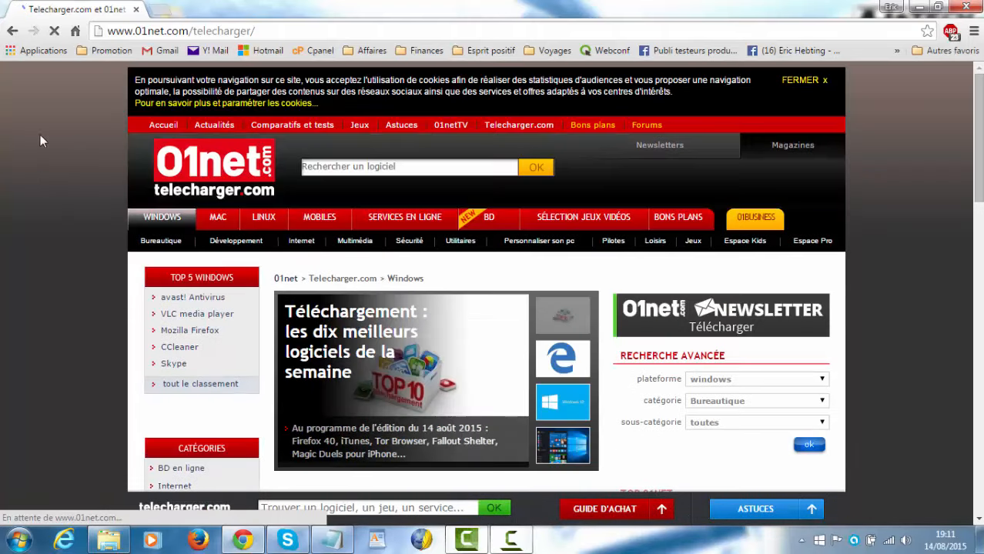
{"action": "left_click", "coordinate": [157, 7]}
{"action": "left_click", "coordinate": [136, 9]}
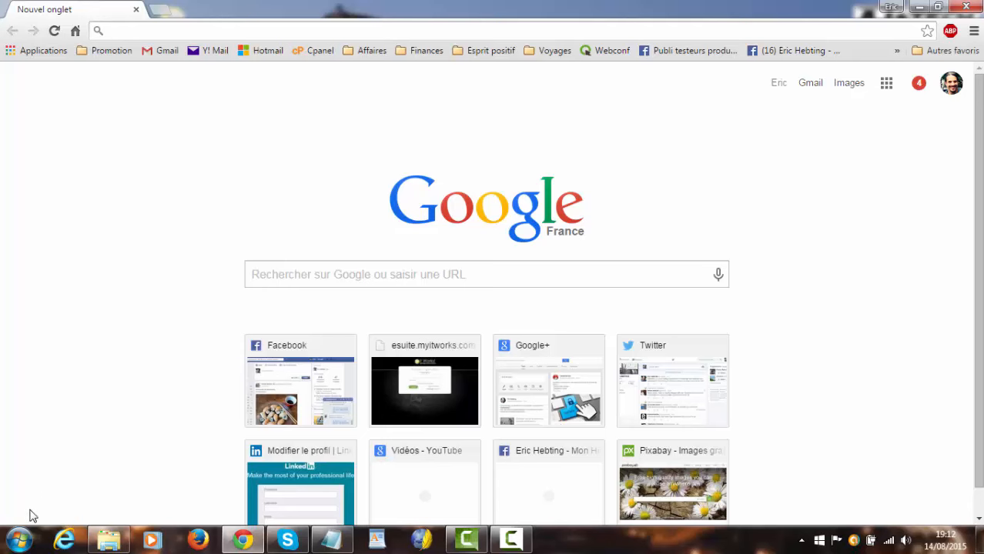
Step: Launch GIMP 2, then move its image window up between the side docks and enlarge it
{"action": "left_click", "coordinate": [22, 543]}
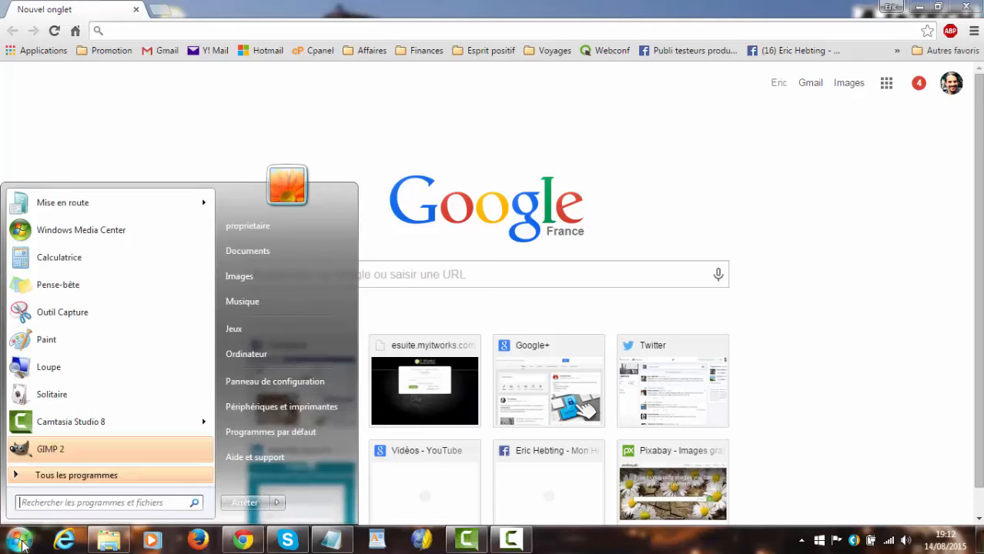
{"action": "left_click", "coordinate": [56, 449]}
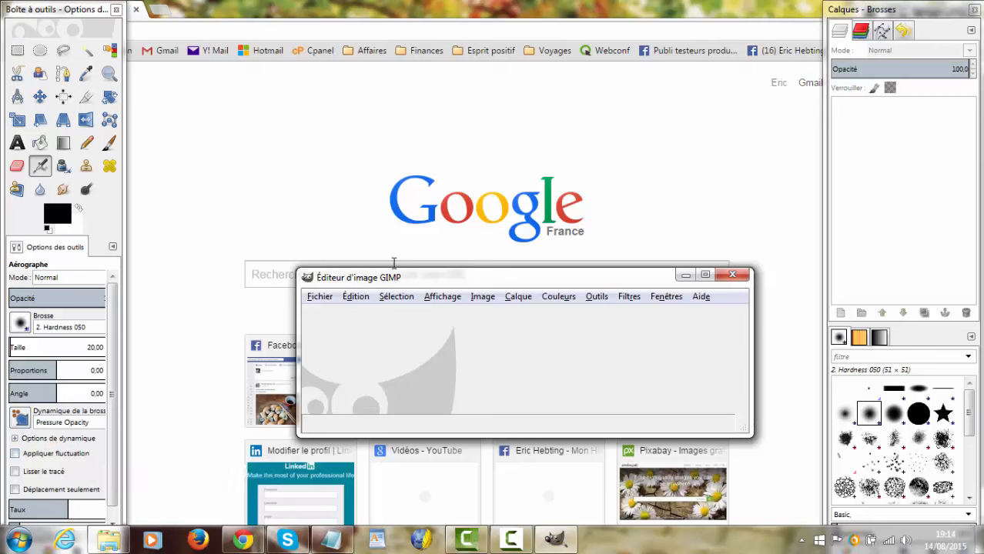
{"action": "left_click_drag", "start_coordinate": [416, 283], "coordinate": [285, 106]}
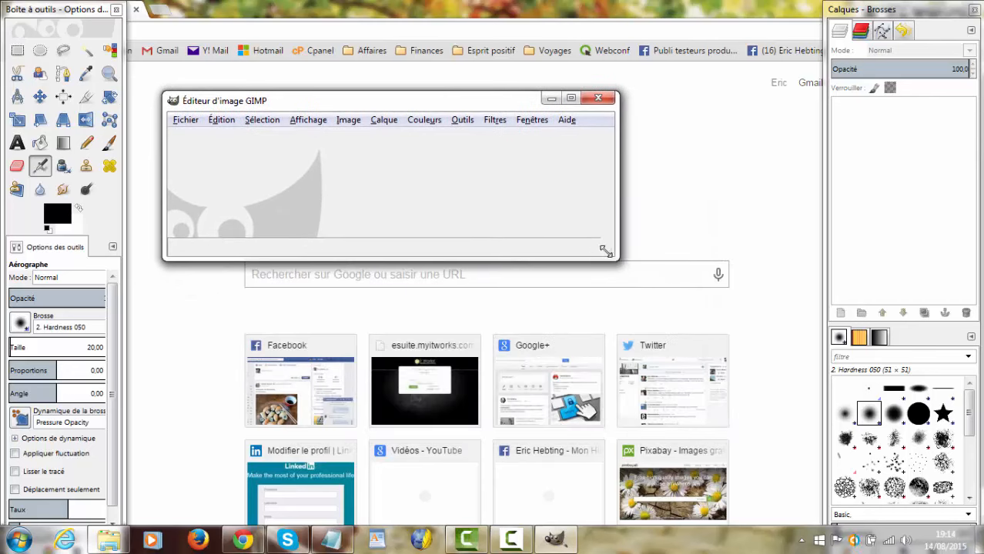
{"action": "left_click_drag", "start_coordinate": [608, 253], "coordinate": [729, 462]}
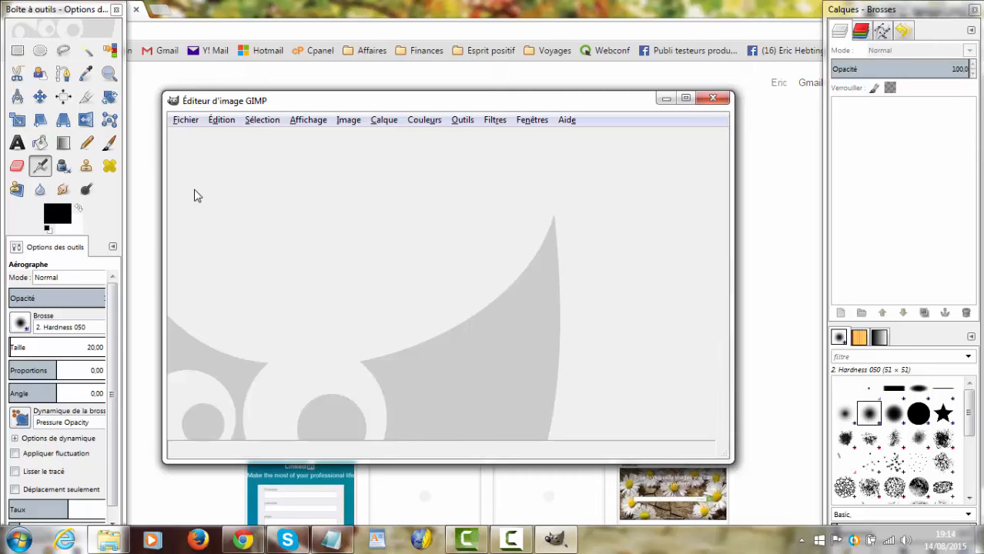
Step: Bring the browser forward and review the quote in the untitled Notepad document, leaving the note minimized
{"action": "left_click", "coordinate": [259, 11]}
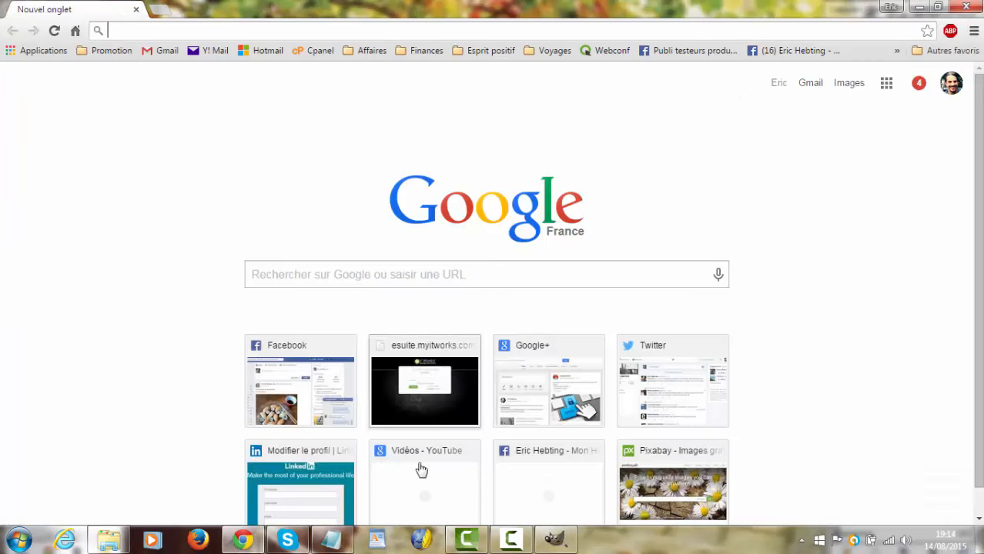
{"action": "left_click", "coordinate": [332, 539]}
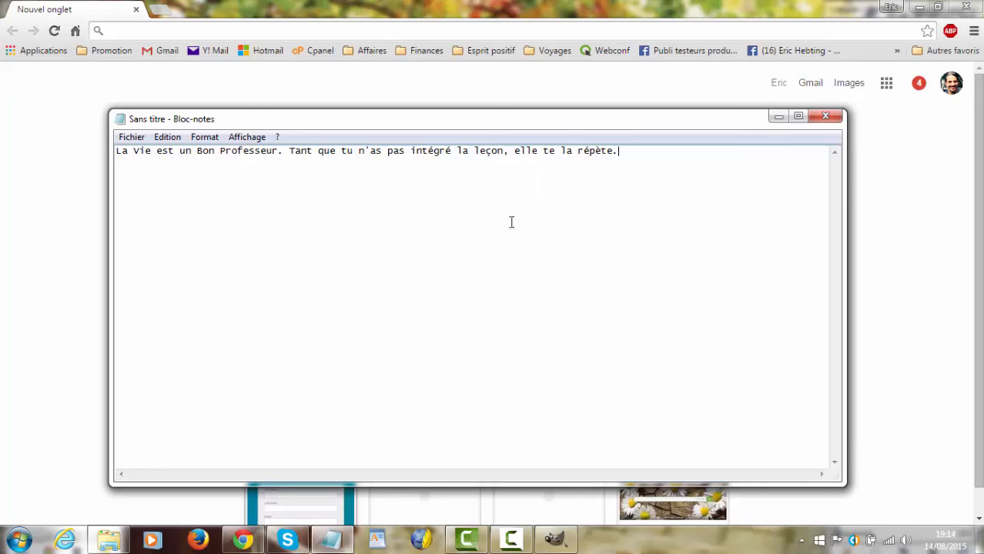
{"action": "left_click", "coordinate": [777, 117]}
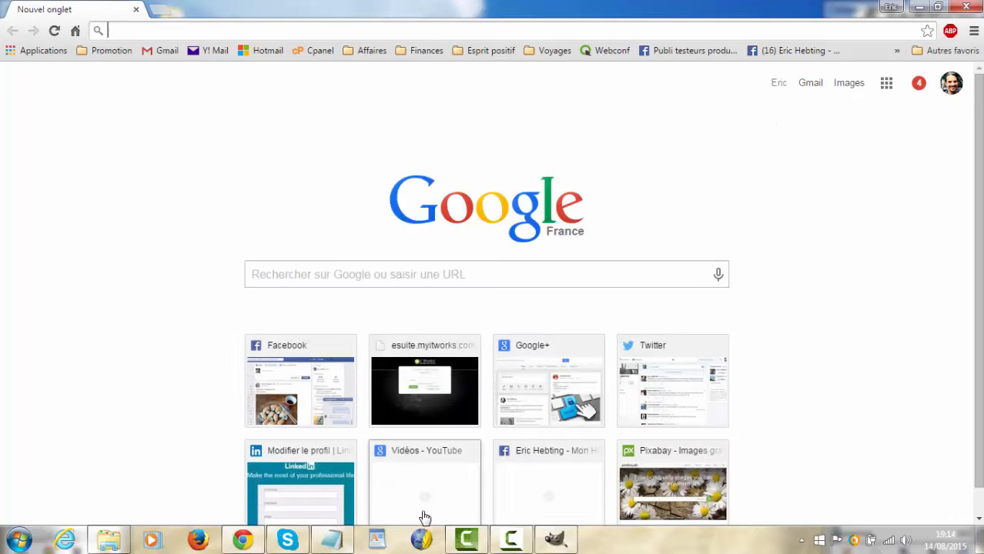
{"action": "left_click", "coordinate": [329, 548]}
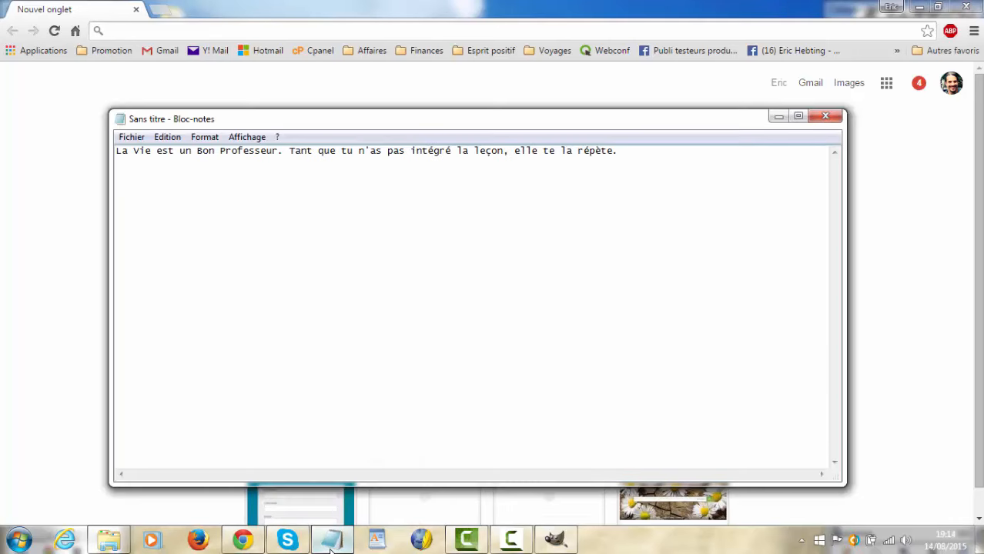
{"action": "left_click", "coordinate": [330, 549]}
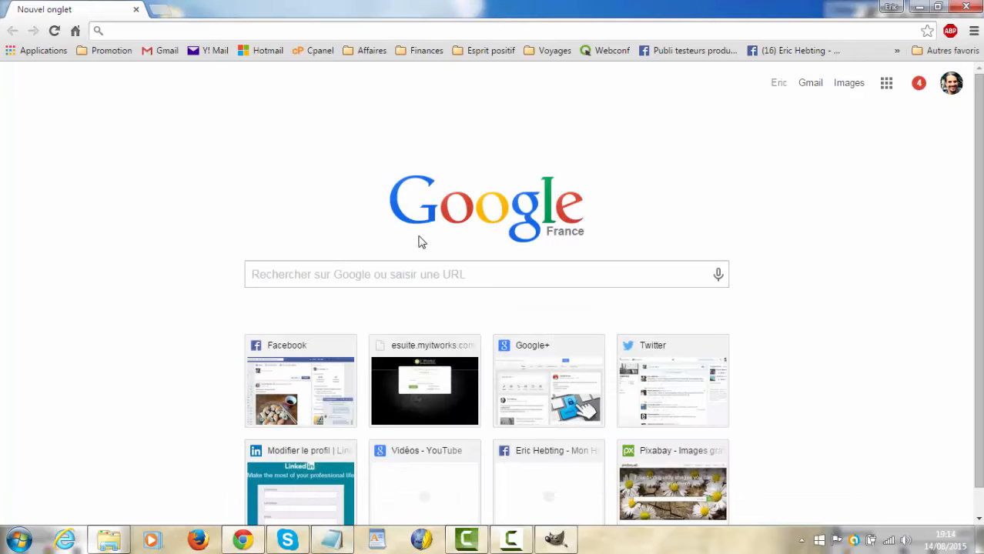
Step: Open Pixabay in the browser and search its images for "professeur"
{"action": "left_click", "coordinate": [667, 474]}
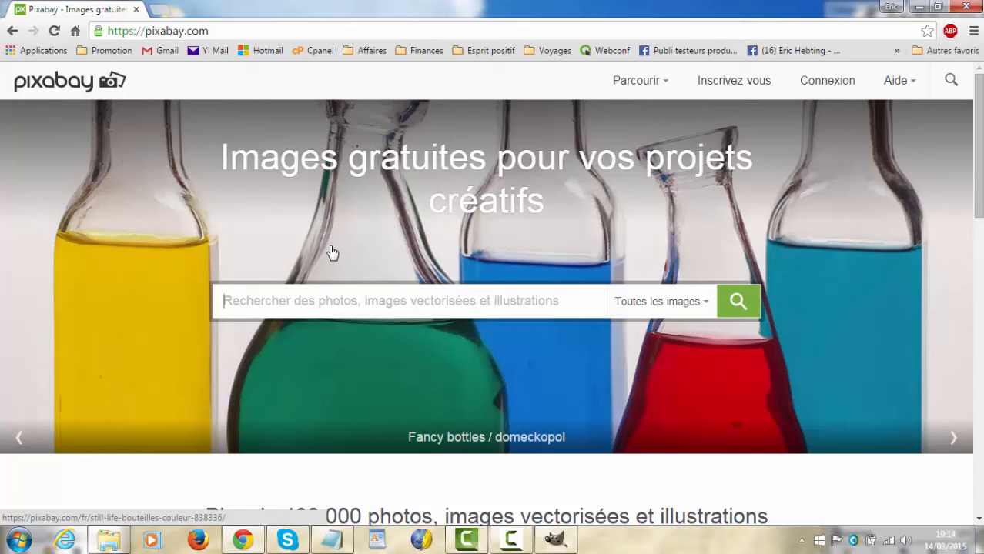
{"action": "type", "text": "pr"}
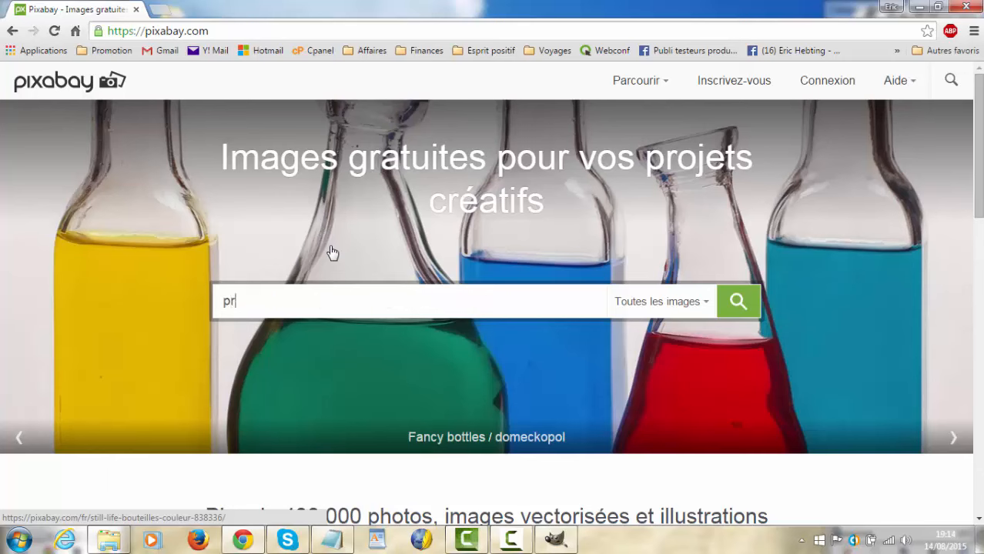
{"action": "type", "text": "ofes"}
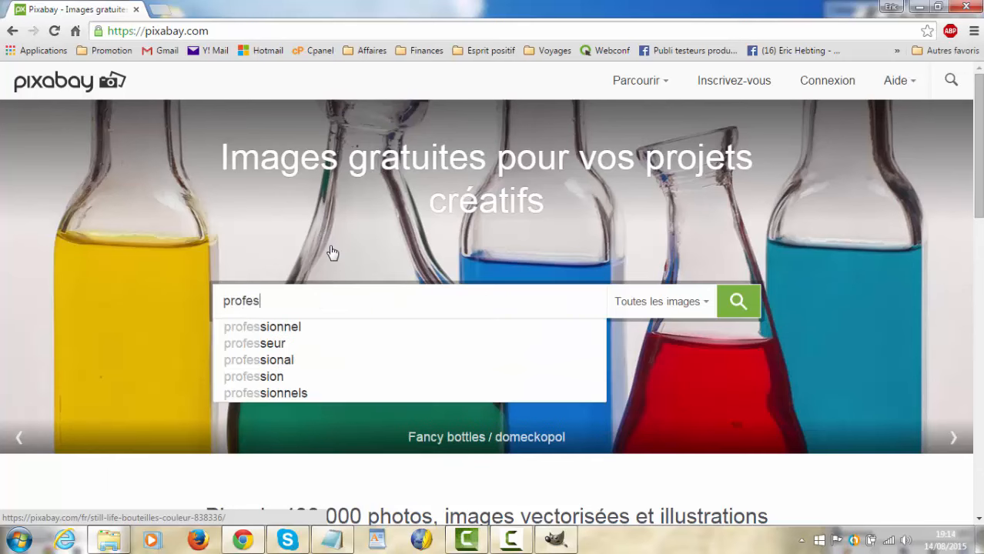
{"action": "type", "text": "s"}
{"action": "left_click", "coordinate": [286, 344]}
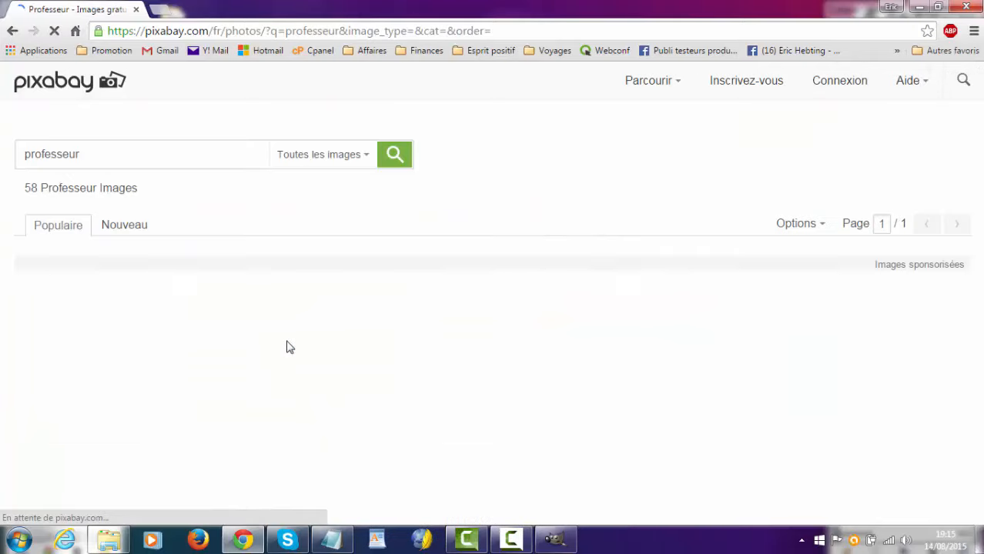
Step: Browse the whole page of "professeur" images and examine the previews for one that suits the quote
{"action": "scroll", "coordinate": [300, 344], "scroll_direction": "down", "scroll_amount": 2}
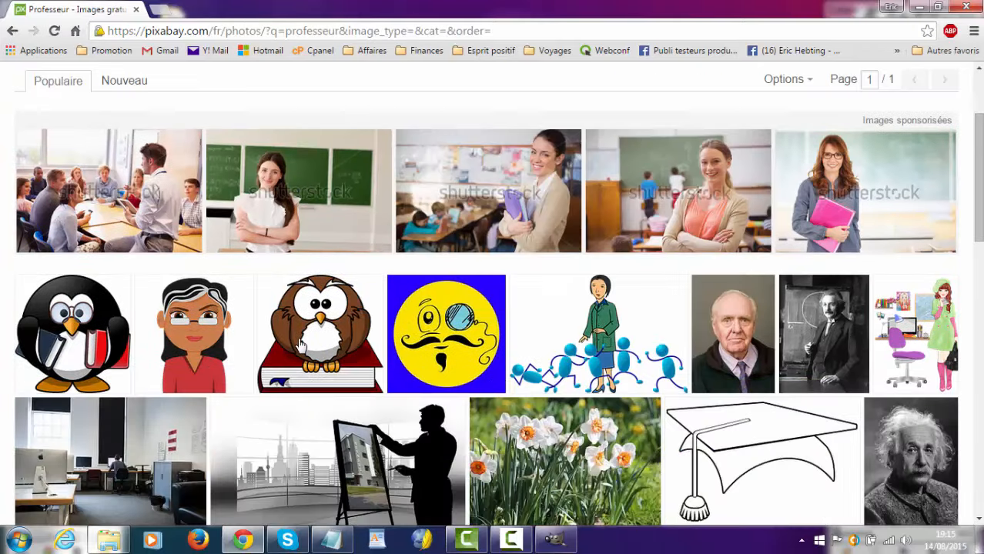
{"action": "mouse_move", "coordinate": [824, 341]}
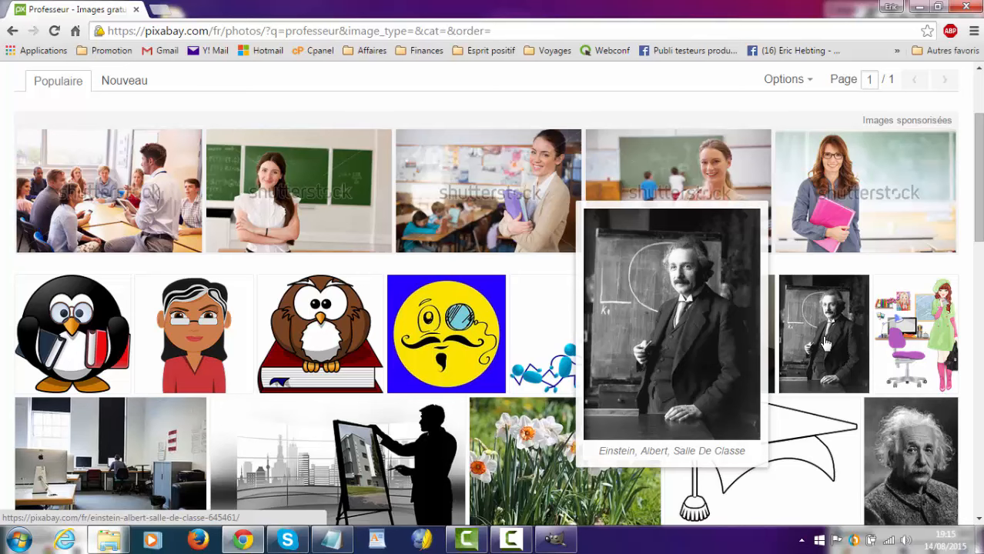
{"action": "scroll", "coordinate": [824, 341], "scroll_direction": "down", "scroll_amount": 2}
{"action": "mouse_move", "coordinate": [385, 337]}
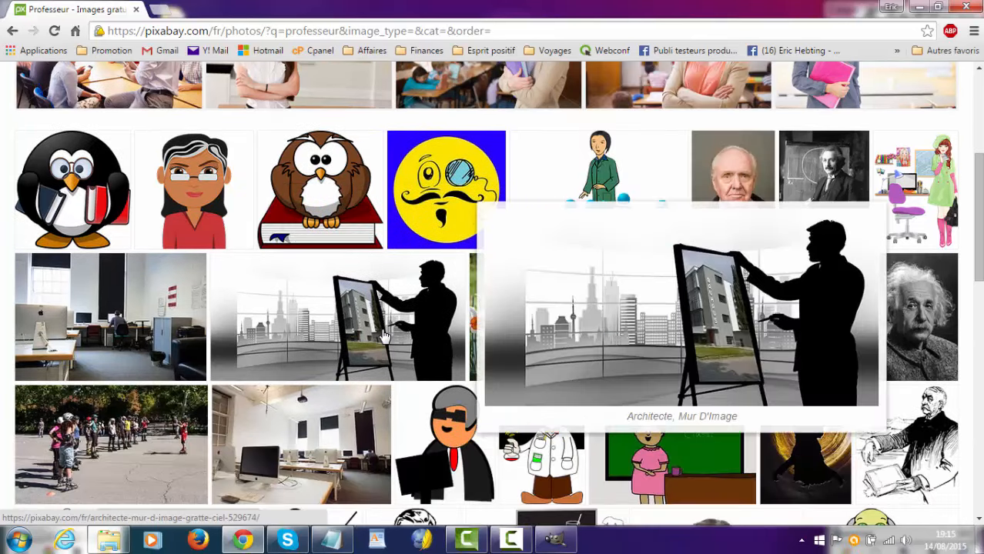
{"action": "mouse_move", "coordinate": [495, 329]}
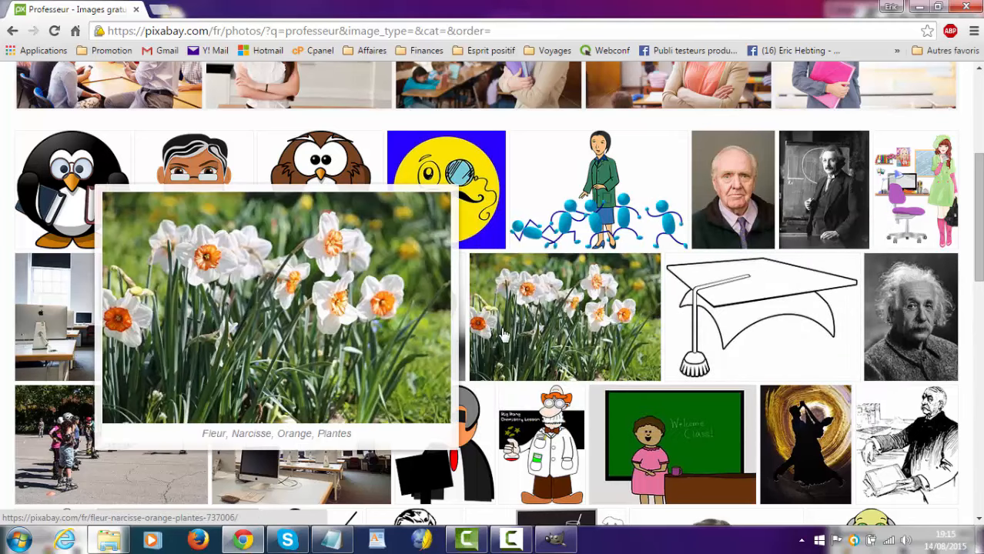
{"action": "mouse_move", "coordinate": [905, 306]}
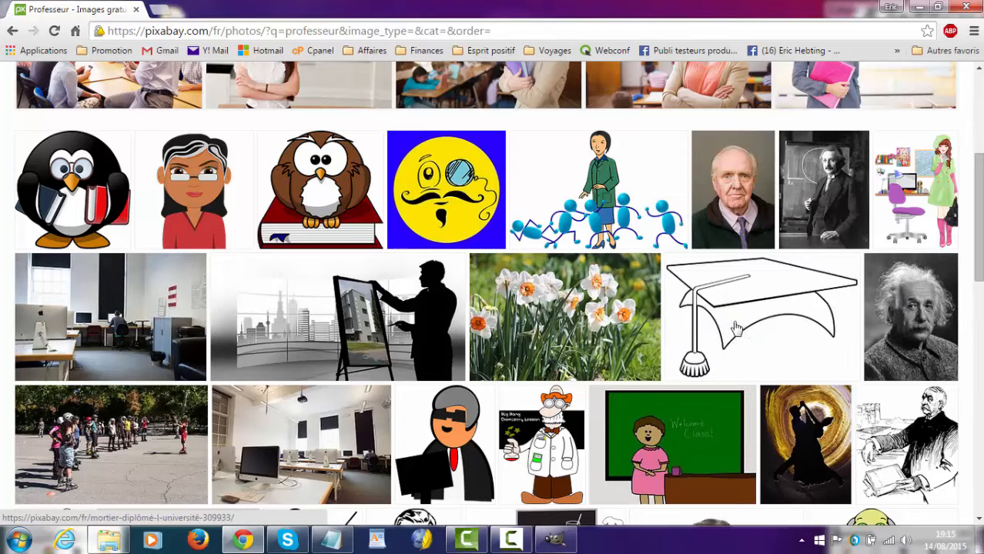
{"action": "scroll", "coordinate": [670, 347], "scroll_direction": "down", "scroll_amount": 2}
{"action": "mouse_move", "coordinate": [664, 350]}
{"action": "scroll", "coordinate": [666, 349], "scroll_direction": "down", "scroll_amount": 3}
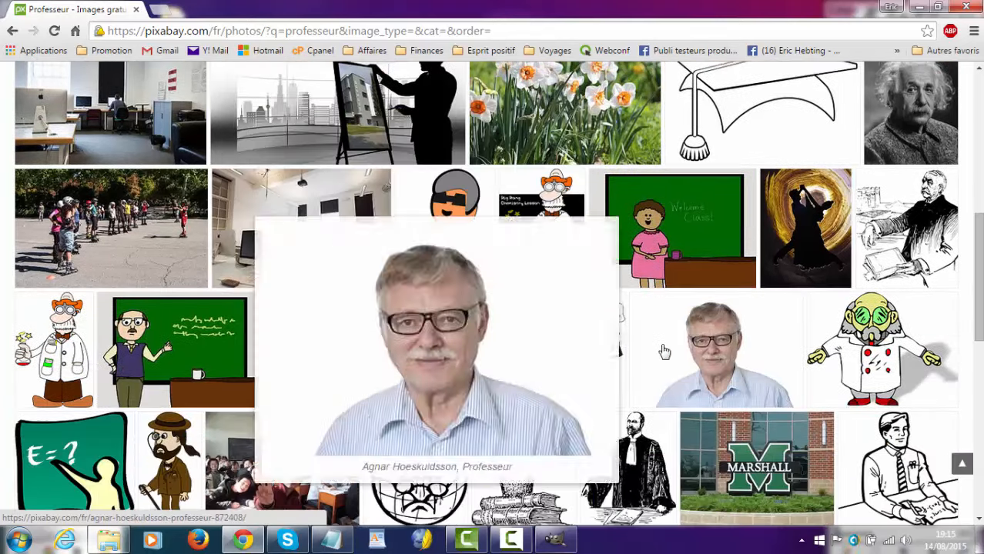
{"action": "scroll", "coordinate": [673, 344], "scroll_direction": "down", "scroll_amount": 3}
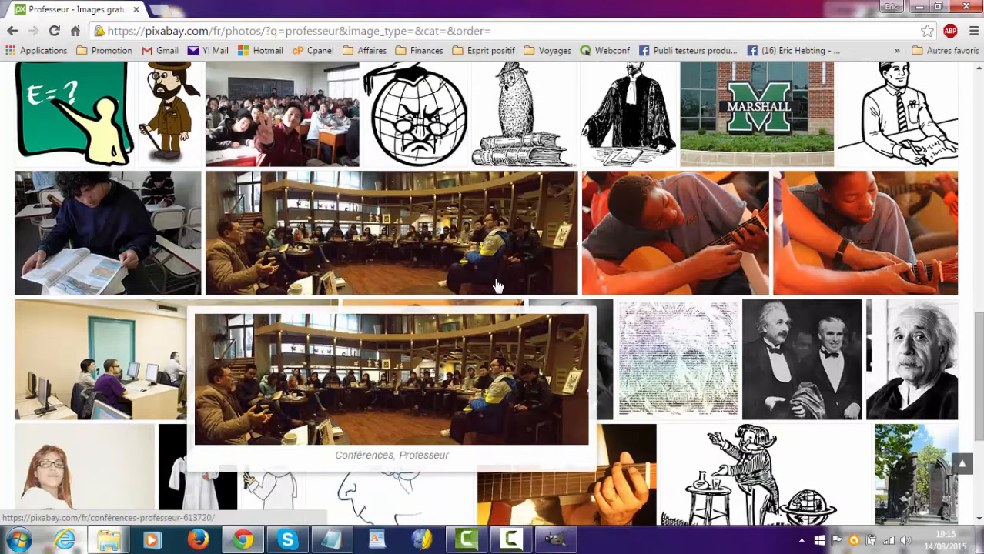
{"action": "scroll", "coordinate": [691, 254], "scroll_direction": "down", "scroll_amount": 1}
{"action": "scroll", "coordinate": [693, 257], "scroll_direction": "down", "scroll_amount": 1}
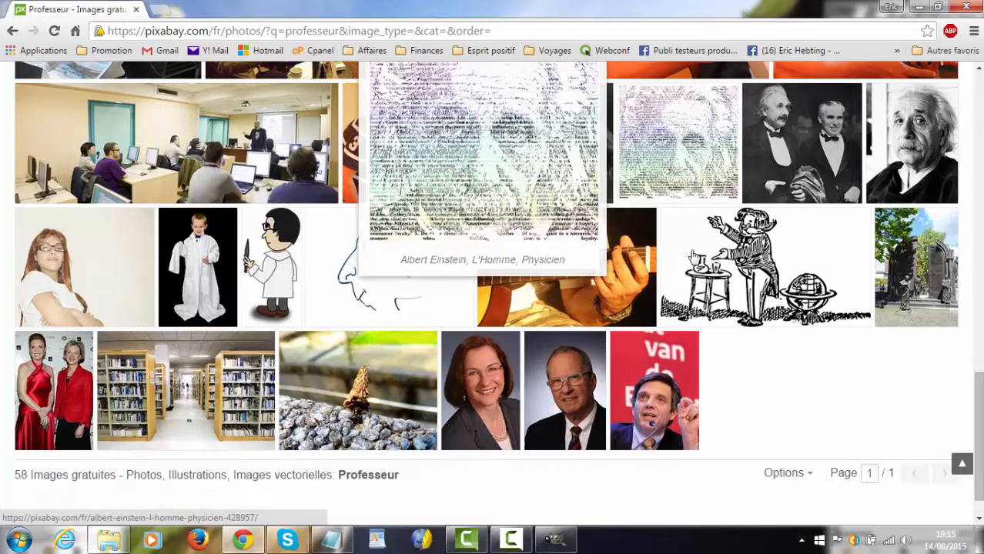
{"action": "scroll", "coordinate": [693, 257], "scroll_direction": "up", "scroll_amount": 20}
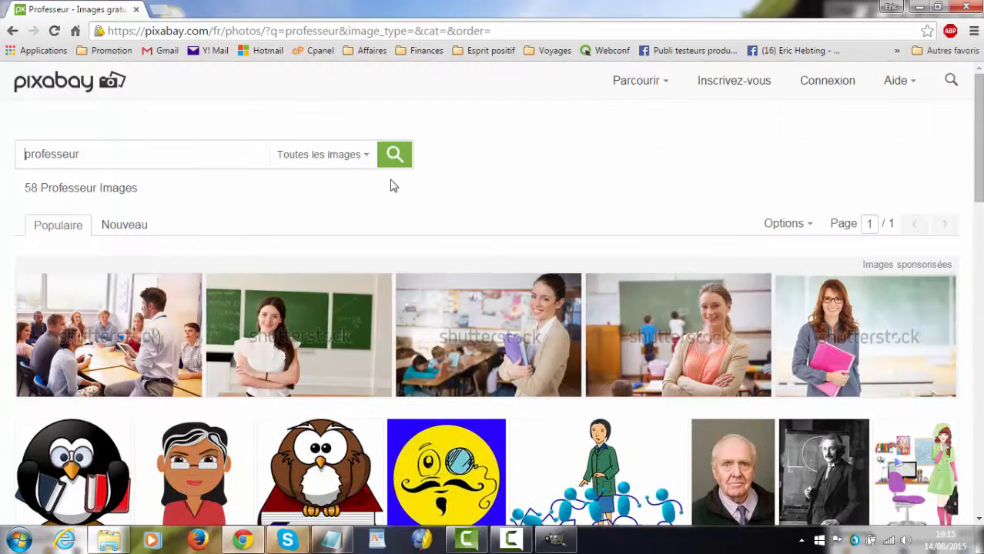
Step: Replace the Pixabay search term with "classe" and run the search
{"action": "left_click_drag", "start_coordinate": [84, 154], "coordinate": [20, 160]}
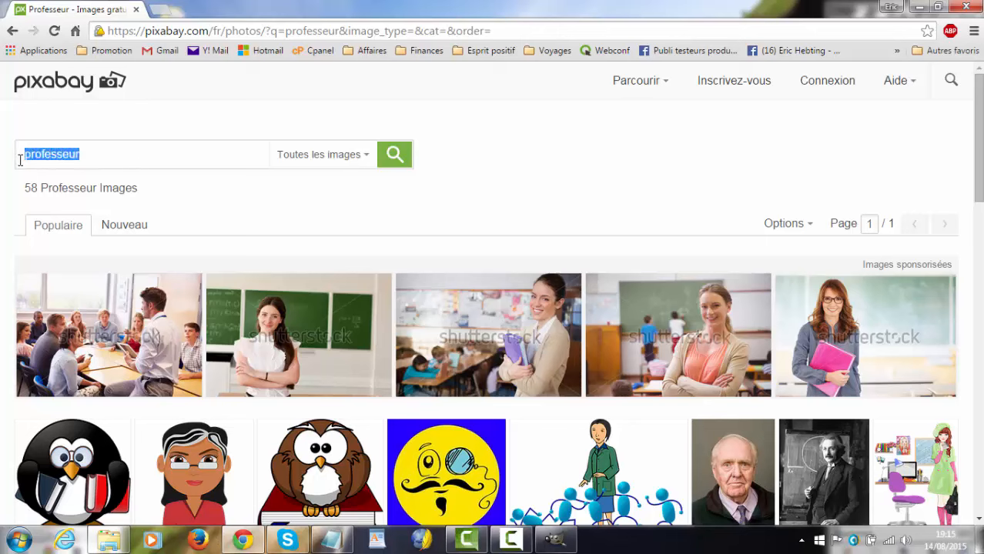
{"action": "type", "text": "classe"}
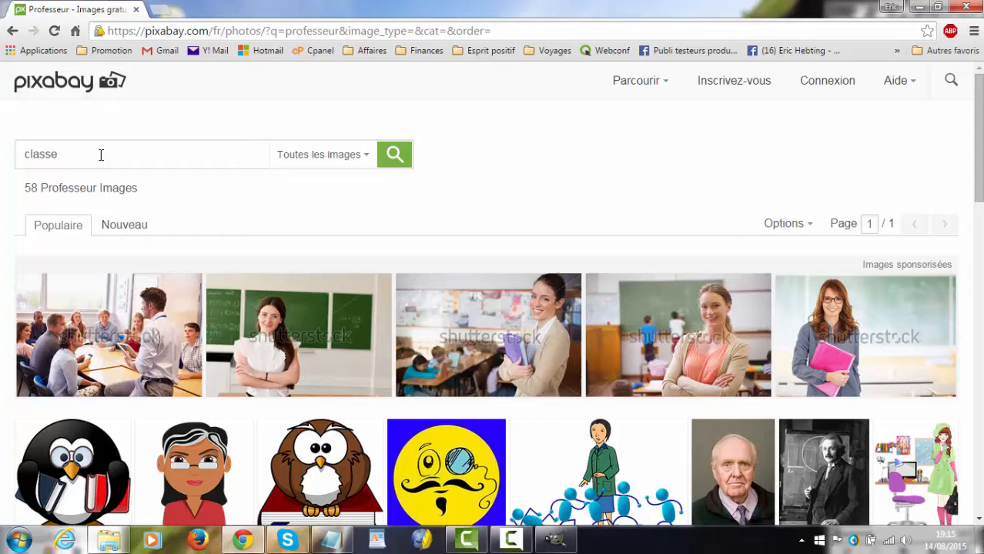
{"action": "key", "text": "Return"}
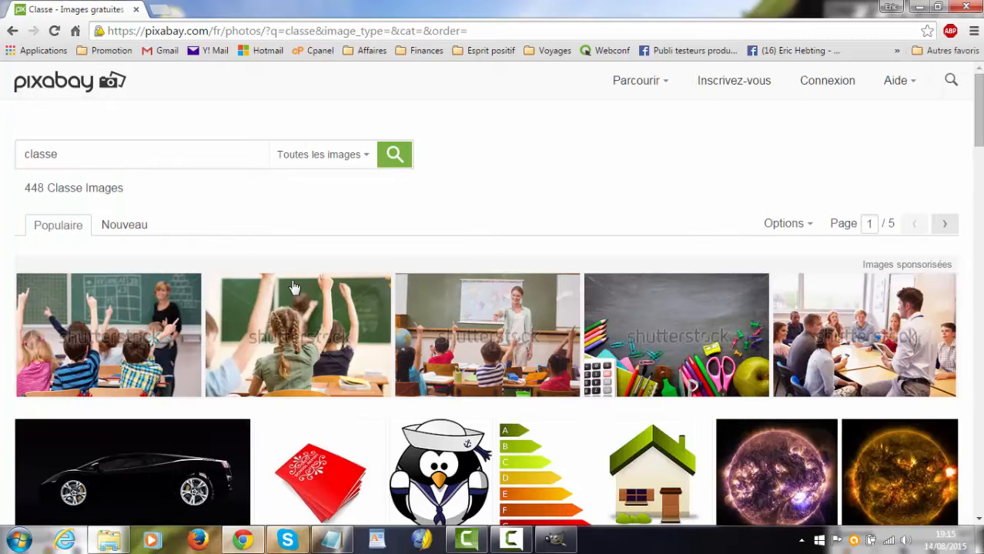
Step: Browse the "classe" results and open the page of the classroom illustration whose green chalkboard shows "impossible" with "im" crossed out
{"action": "scroll", "coordinate": [329, 308], "scroll_direction": "down", "scroll_amount": 2}
{"action": "scroll", "coordinate": [335, 307], "scroll_direction": "down", "scroll_amount": 1}
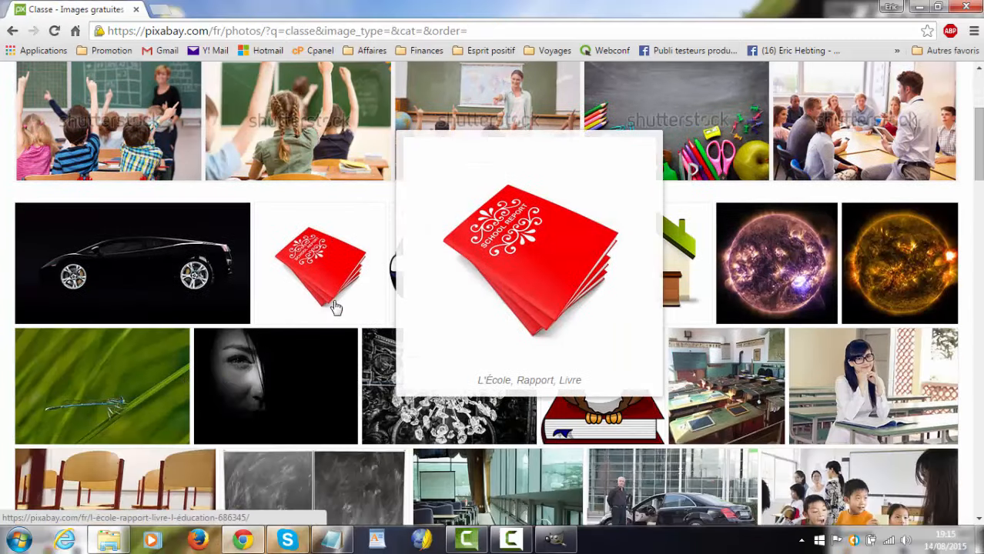
{"action": "scroll", "coordinate": [352, 310], "scroll_direction": "down", "scroll_amount": 1}
{"action": "scroll", "coordinate": [408, 297], "scroll_direction": "down", "scroll_amount": 1}
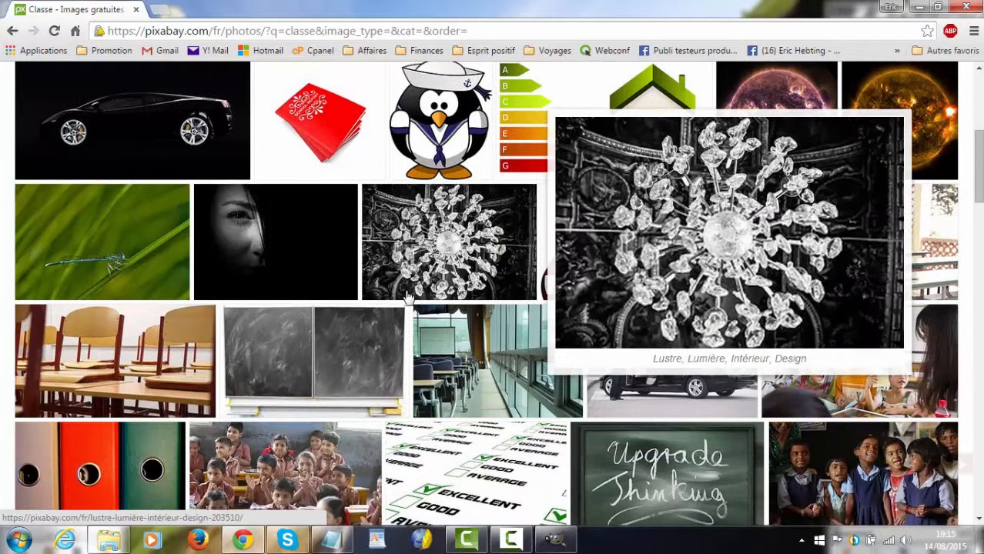
{"action": "scroll", "coordinate": [408, 298], "scroll_direction": "down", "scroll_amount": 4}
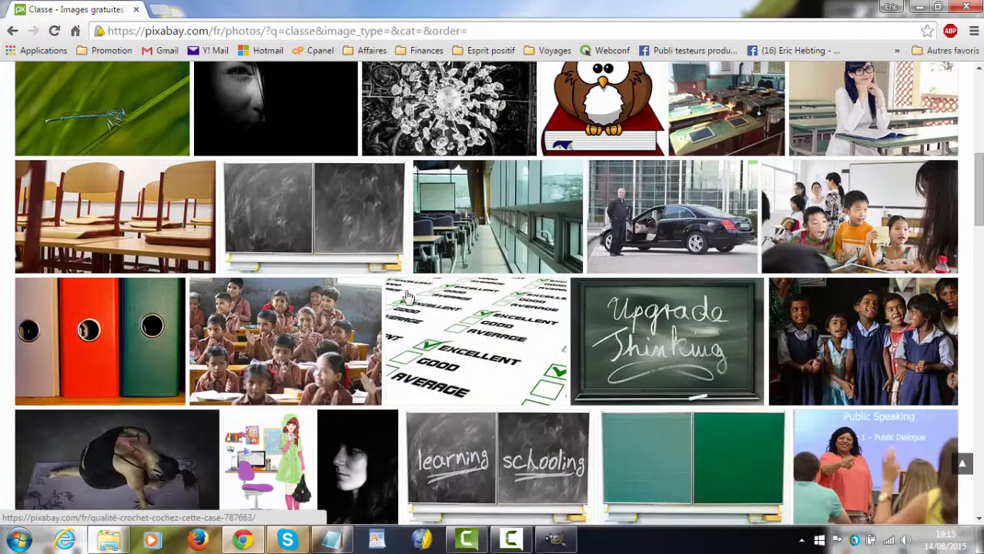
{"action": "scroll", "coordinate": [408, 300], "scroll_direction": "down", "scroll_amount": 3}
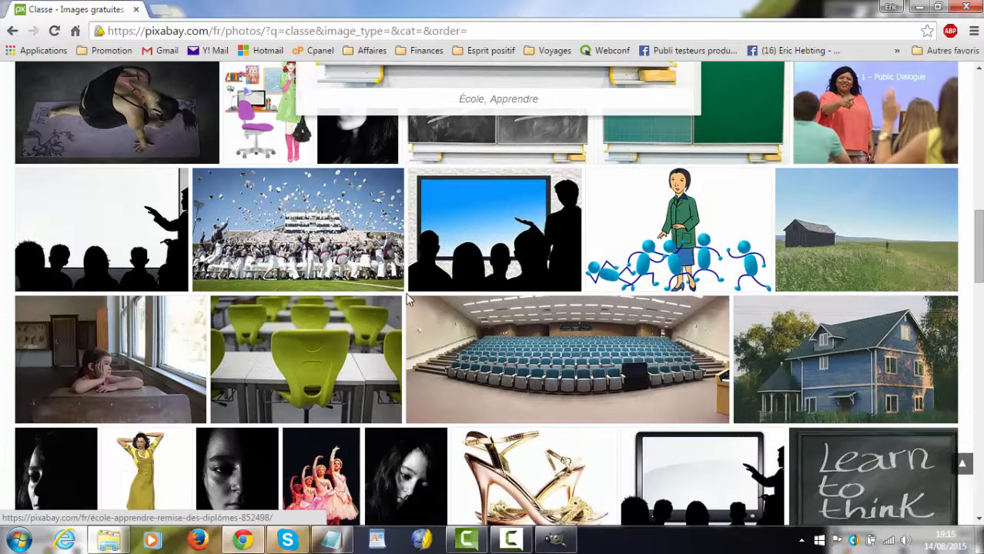
{"action": "scroll", "coordinate": [408, 300], "scroll_direction": "down", "scroll_amount": 1}
{"action": "scroll", "coordinate": [408, 300], "scroll_direction": "down", "scroll_amount": 2}
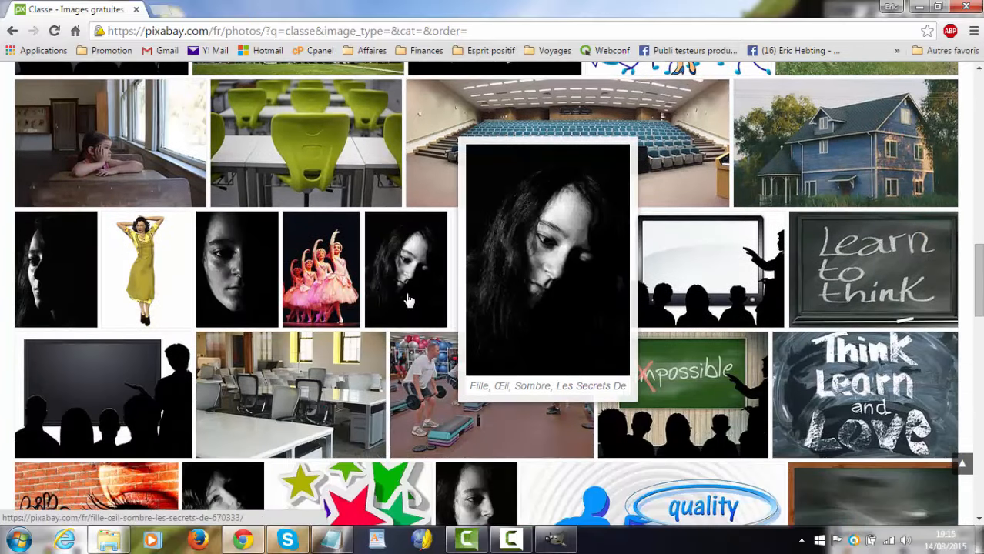
{"action": "mouse_move", "coordinate": [650, 402]}
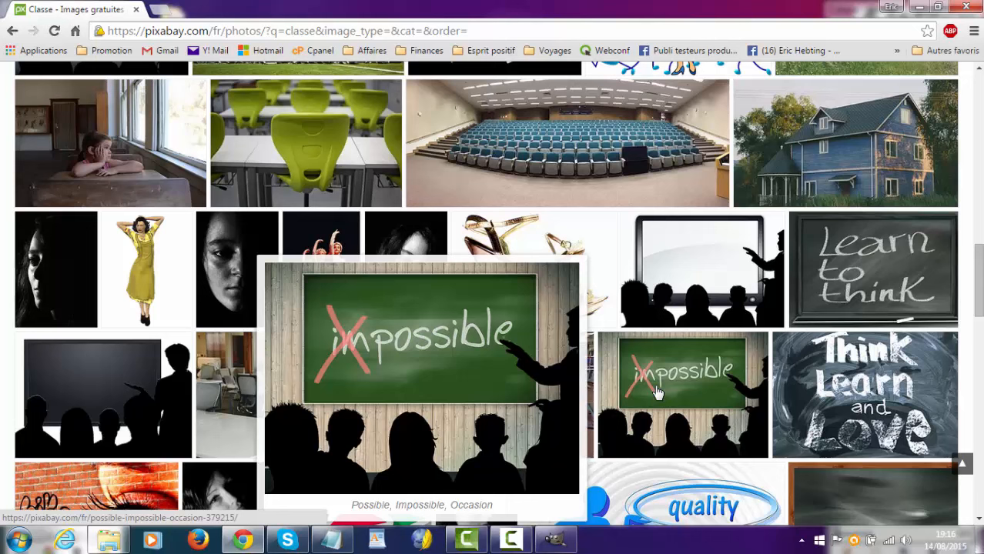
{"action": "left_click", "coordinate": [656, 392]}
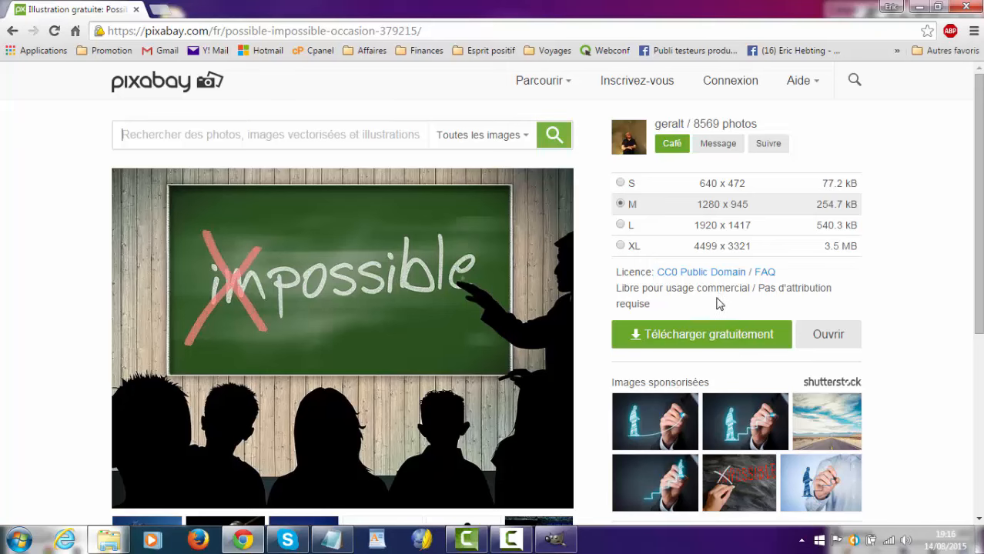
Step: Download the chalkboard illustration for free at size M, 1280 x 945, completing the captcha with its displayed code
{"action": "scroll", "coordinate": [716, 304], "scroll_direction": "down", "scroll_amount": 1}
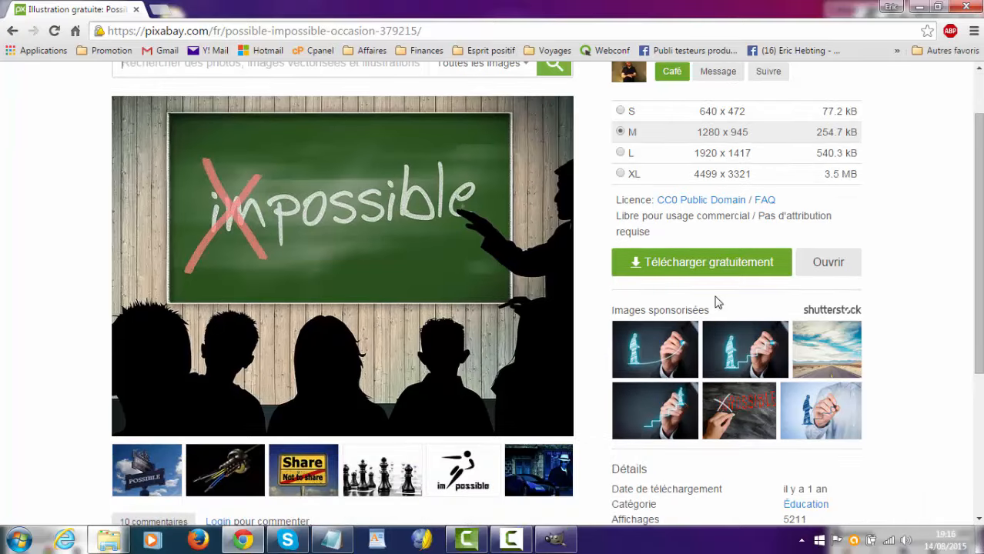
{"action": "left_click", "coordinate": [703, 264]}
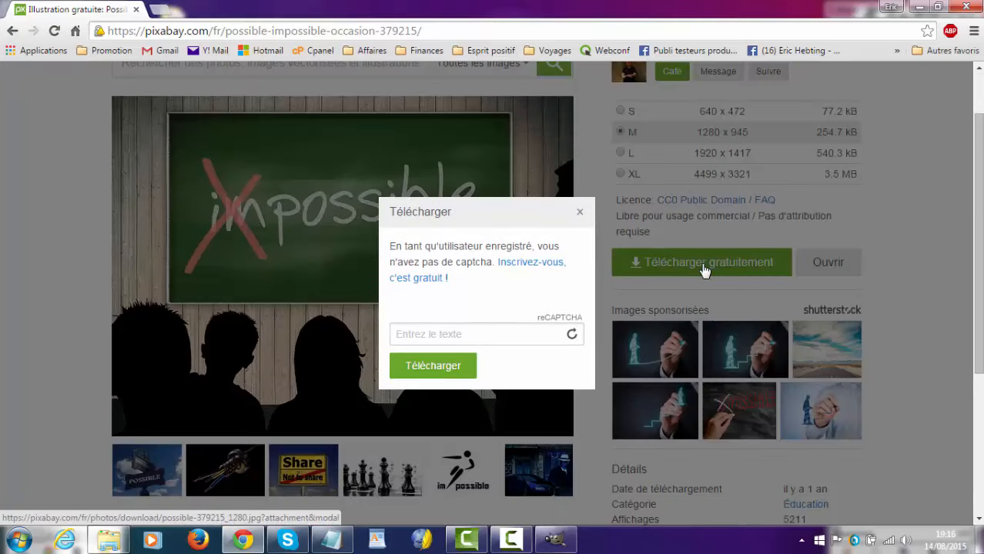
{"action": "left_click", "coordinate": [483, 360]}
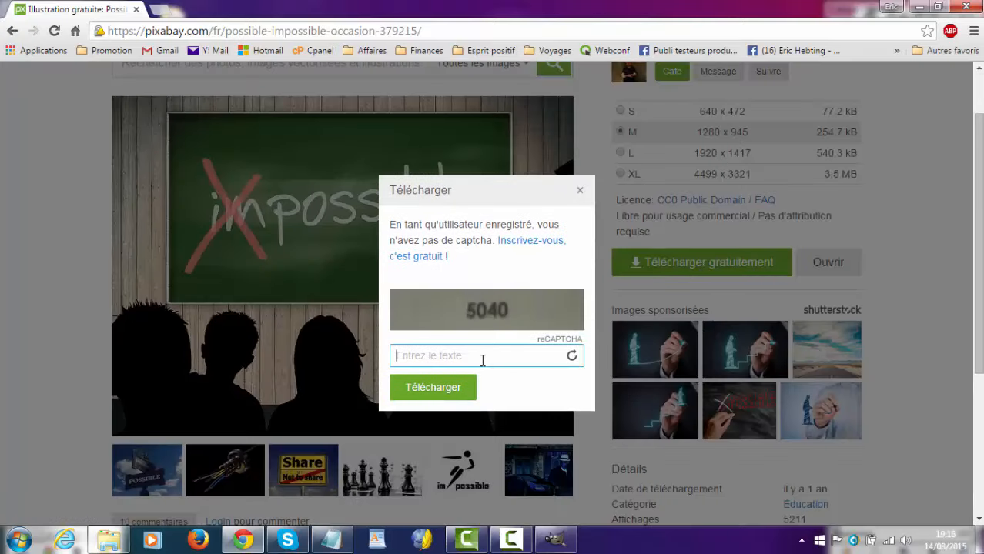
{"action": "type", "text": "5040"}
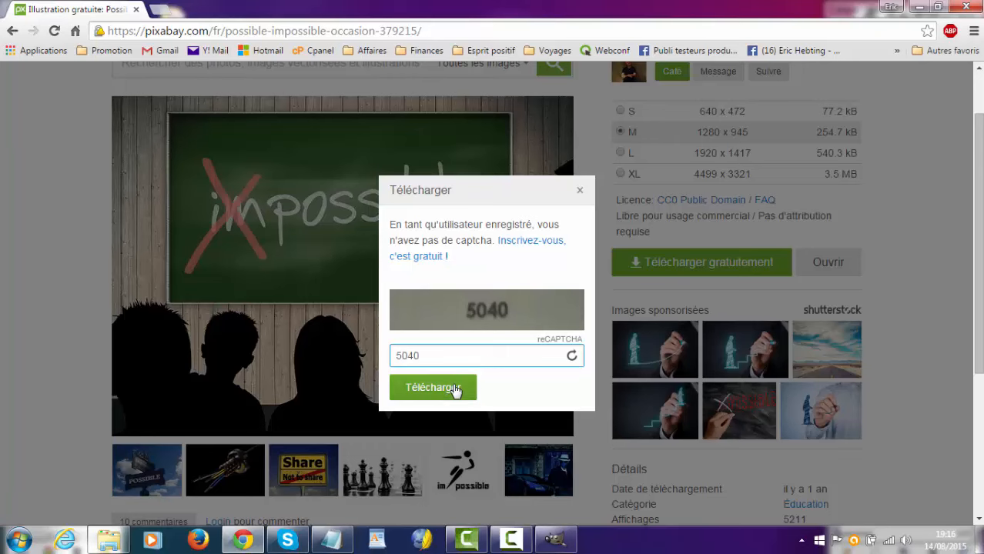
{"action": "left_click", "coordinate": [457, 389]}
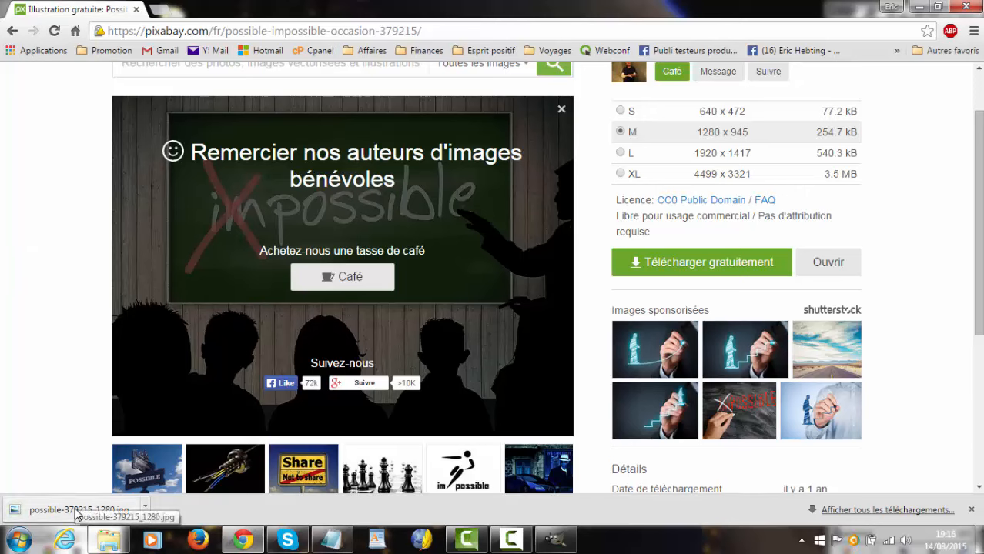
Step: Show the downloaded possible-379215_1280.jpg in its folder and open it in the GIMP image window behind the browser
{"action": "left_click", "coordinate": [146, 510]}
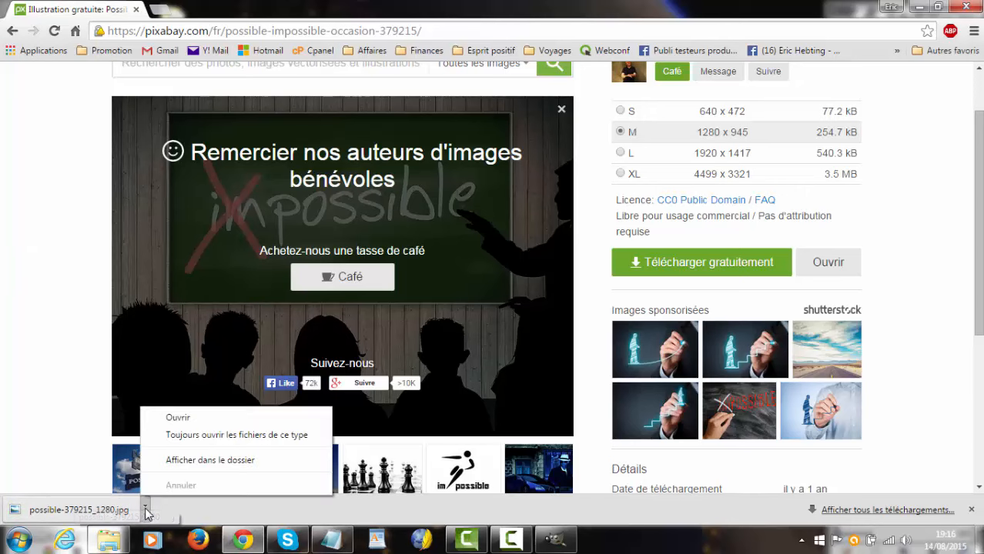
{"action": "left_click", "coordinate": [179, 466]}
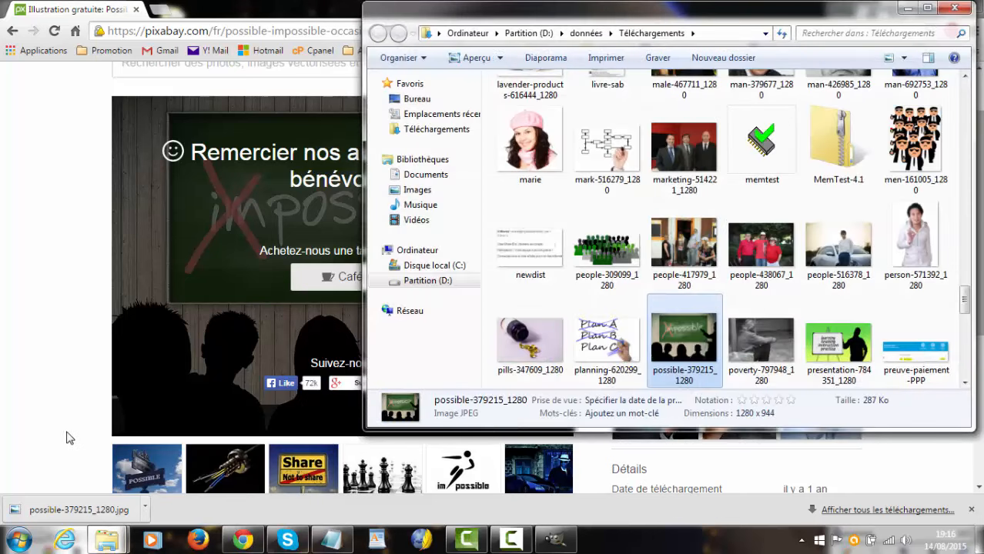
{"action": "left_click", "coordinate": [27, 386]}
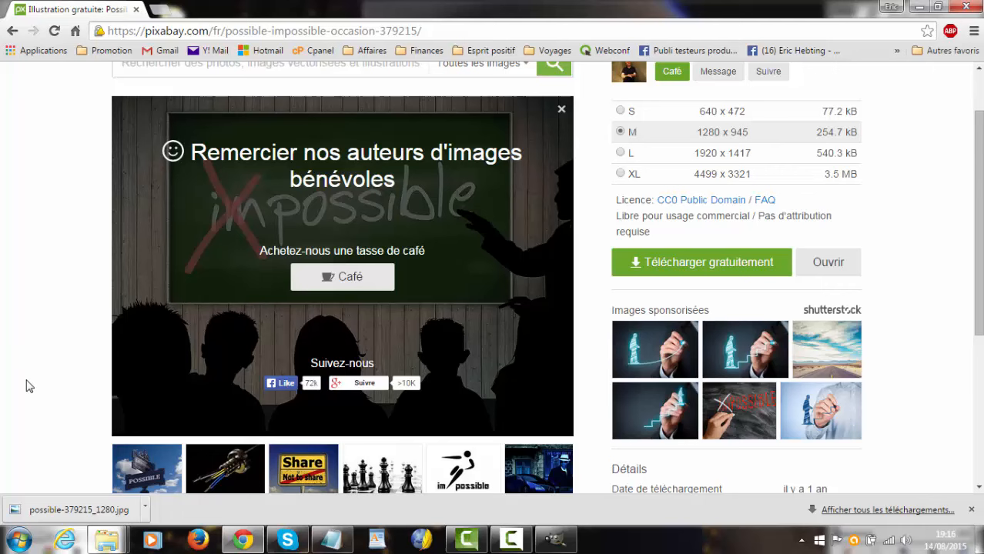
{"action": "left_click", "coordinate": [918, 6]}
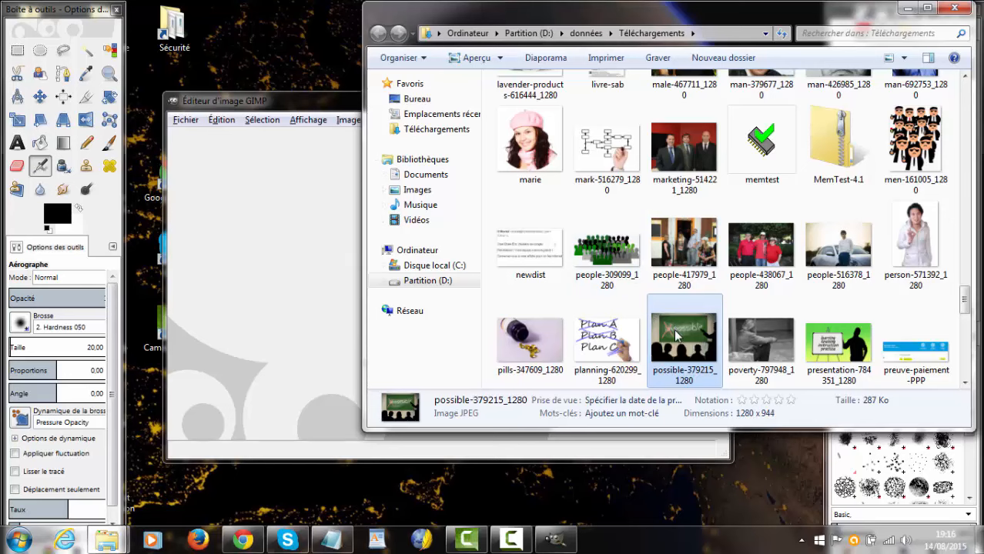
{"action": "left_click_drag", "start_coordinate": [651, 337], "coordinate": [297, 302]}
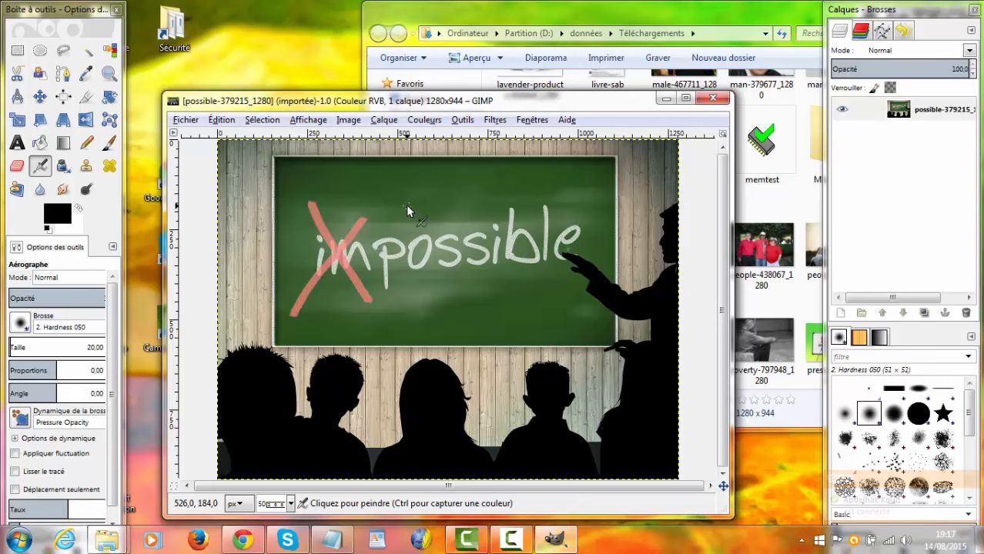
Step: Copy the entire quote from the untitled Notepad document and minimize the note
{"action": "left_click", "coordinate": [338, 543]}
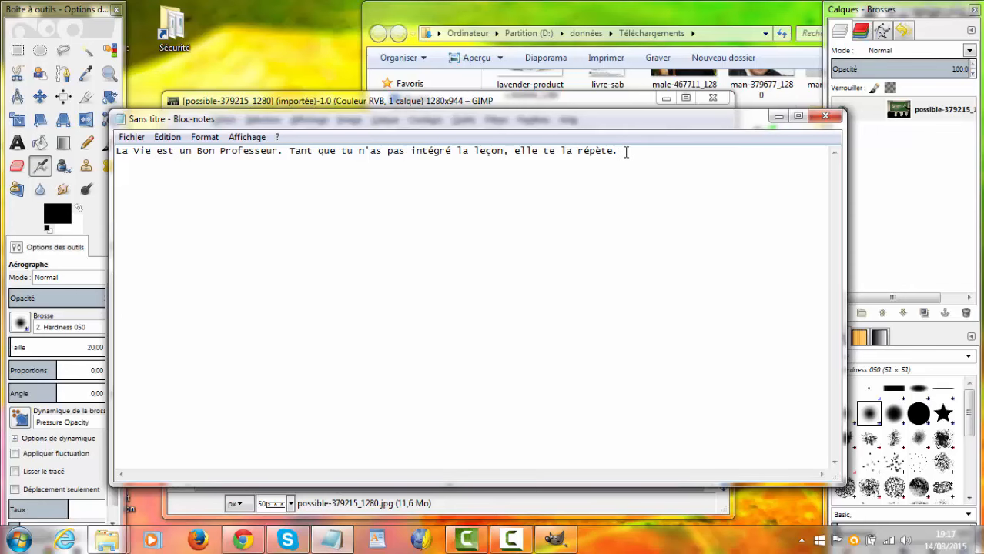
{"action": "key", "text": "ctrl+a"}
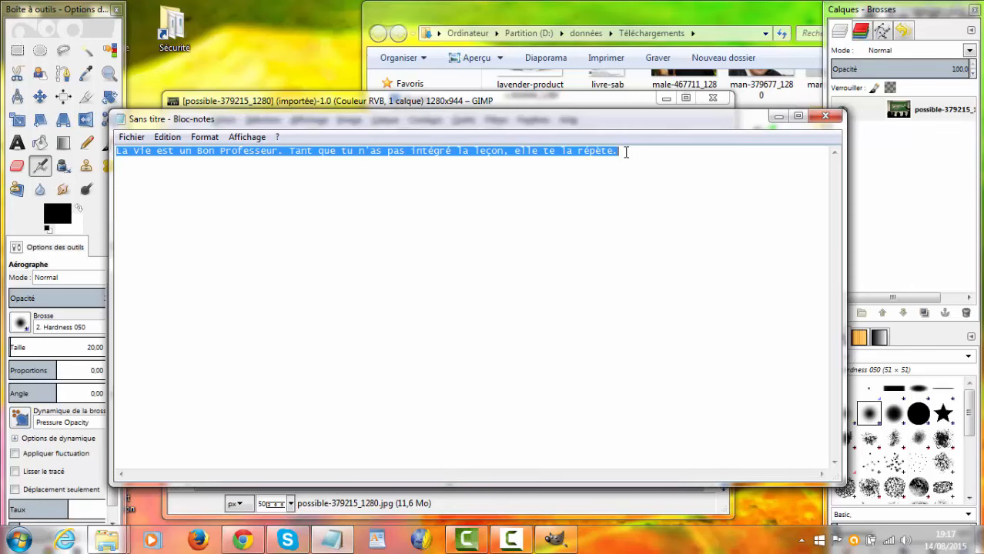
{"action": "left_click", "coordinate": [779, 116]}
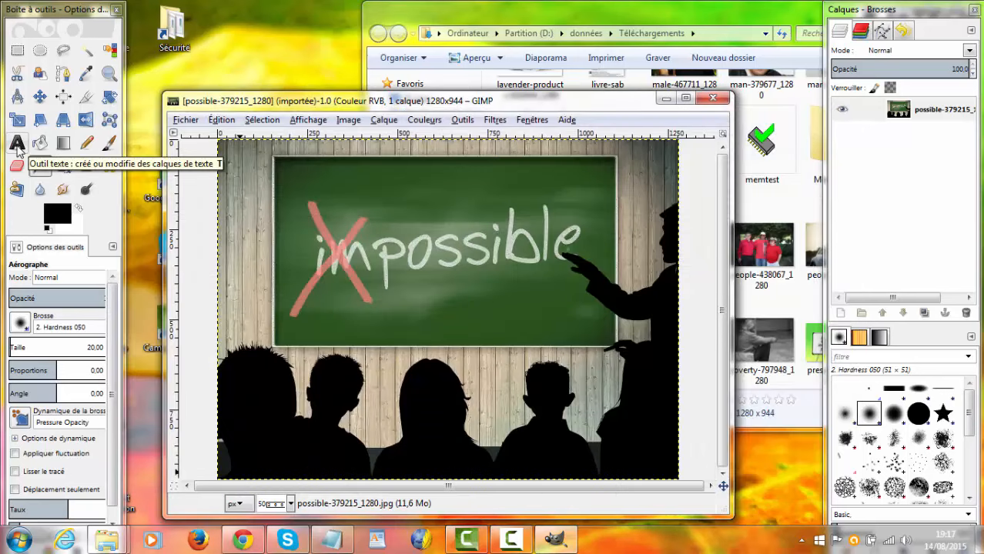
Step: Activate the Text tool in GIMP and set its font to MS Sans Serif
{"action": "left_click", "coordinate": [18, 146]}
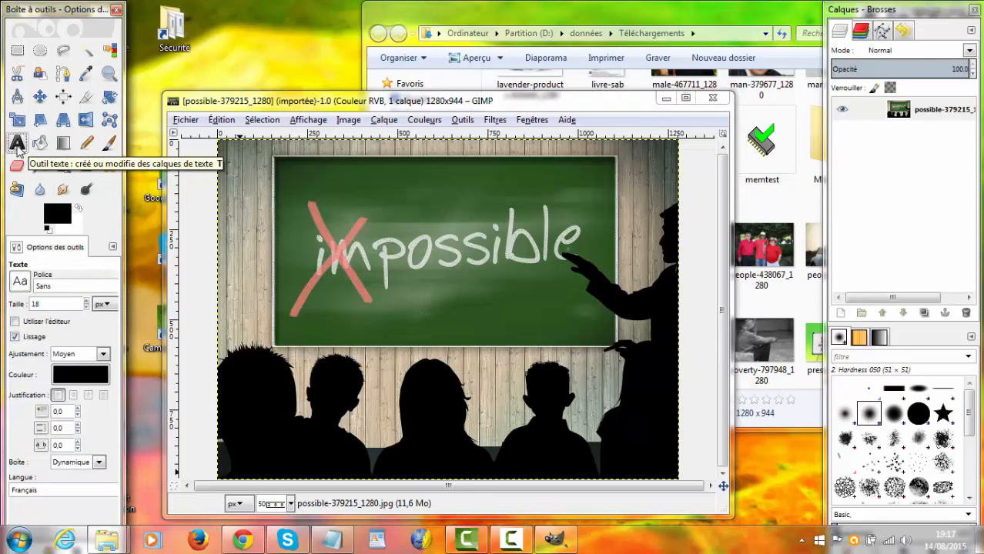
{"action": "left_click", "coordinate": [25, 285]}
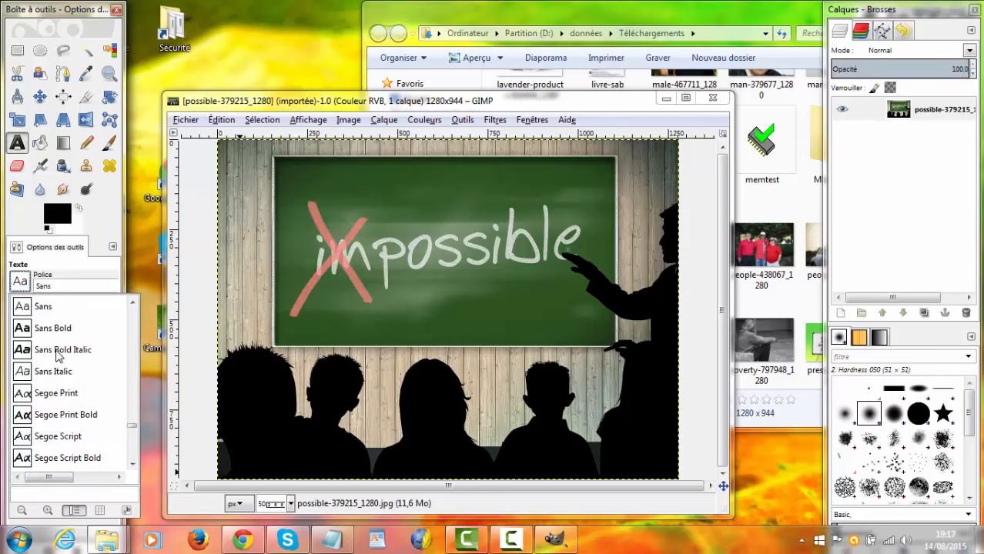
{"action": "scroll", "coordinate": [59, 356], "scroll_direction": "up", "scroll_amount": 3}
{"action": "scroll", "coordinate": [60, 356], "scroll_direction": "up", "scroll_amount": 8}
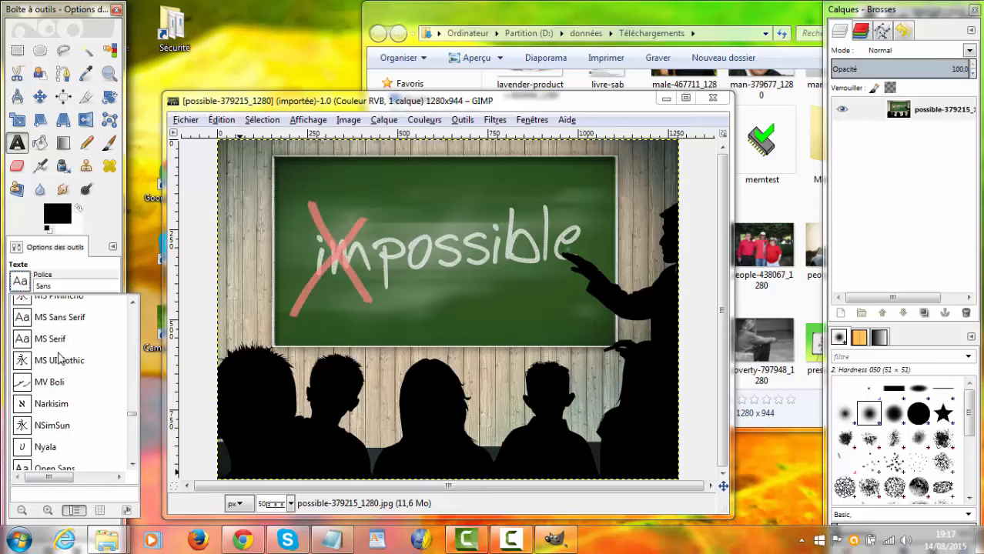
{"action": "scroll", "coordinate": [60, 356], "scroll_direction": "up", "scroll_amount": 1}
{"action": "left_click", "coordinate": [27, 374]}
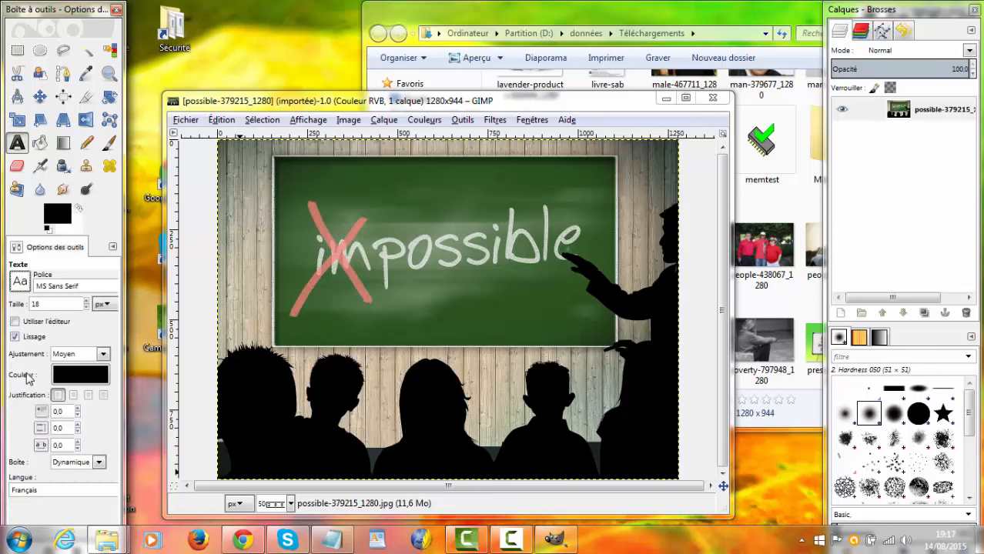
Step: Set the text size to 80 px and the justification to centered
{"action": "double_click", "coordinate": [43, 305]}
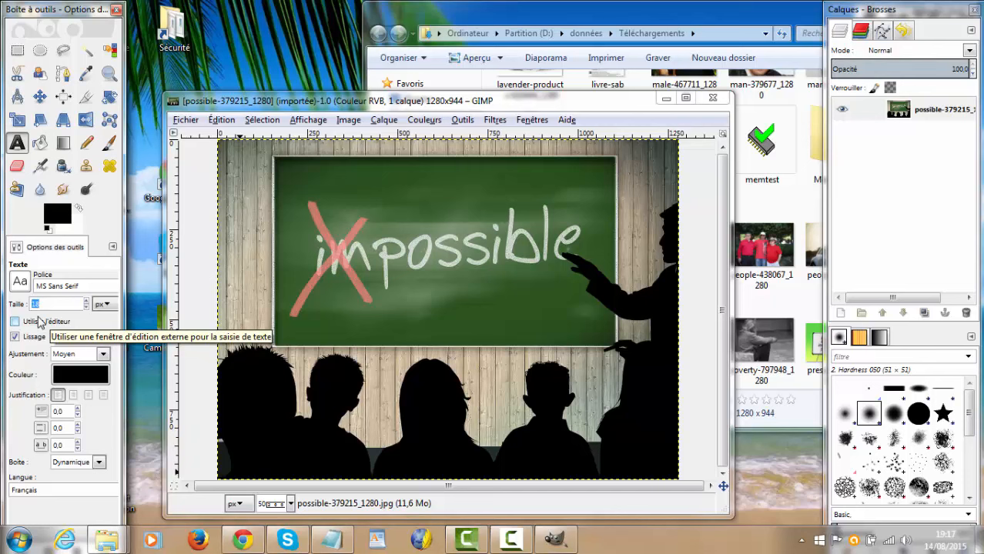
{"action": "type", "text": "80"}
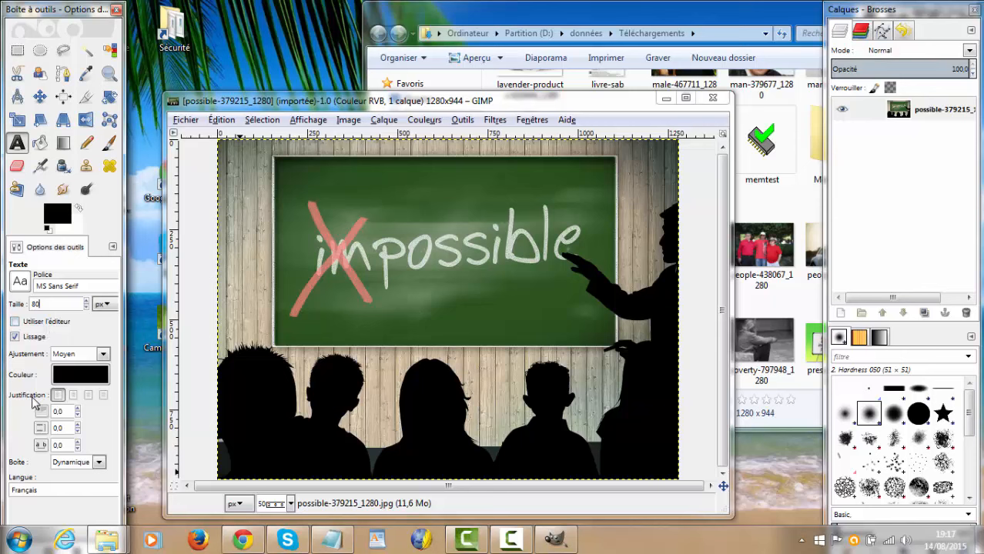
{"action": "left_click", "coordinate": [88, 396]}
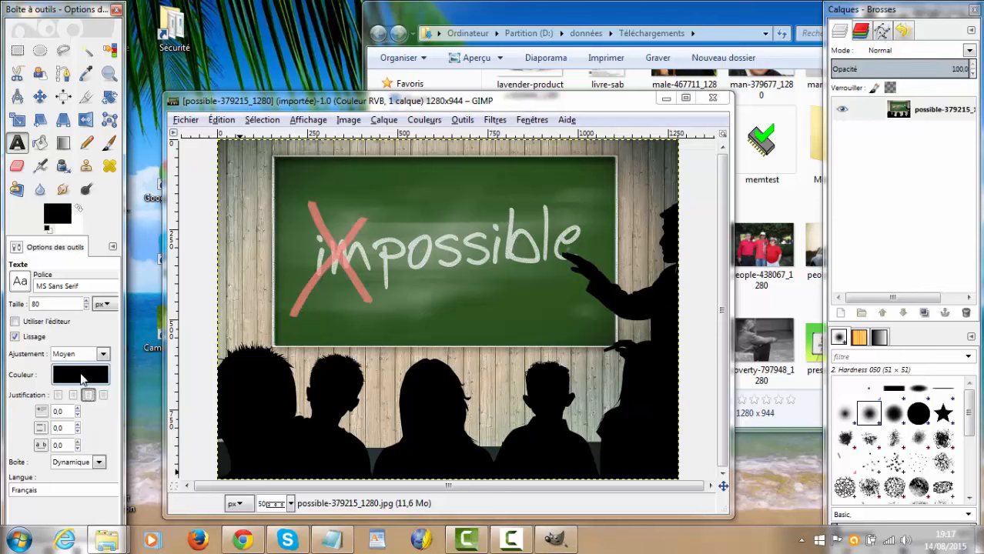
Step: Change the text color to white (ffffff)
{"action": "left_click", "coordinate": [81, 375]}
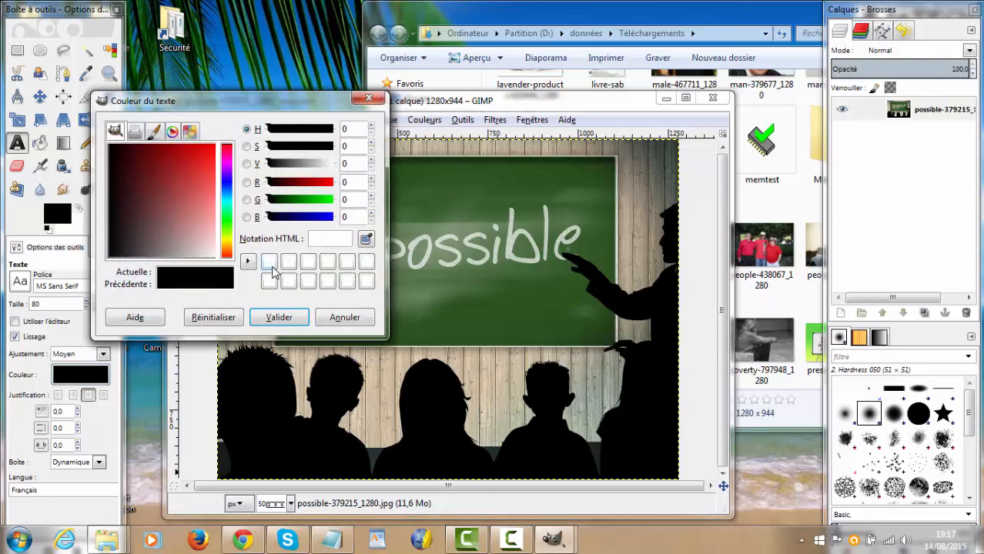
{"action": "left_click", "coordinate": [270, 263]}
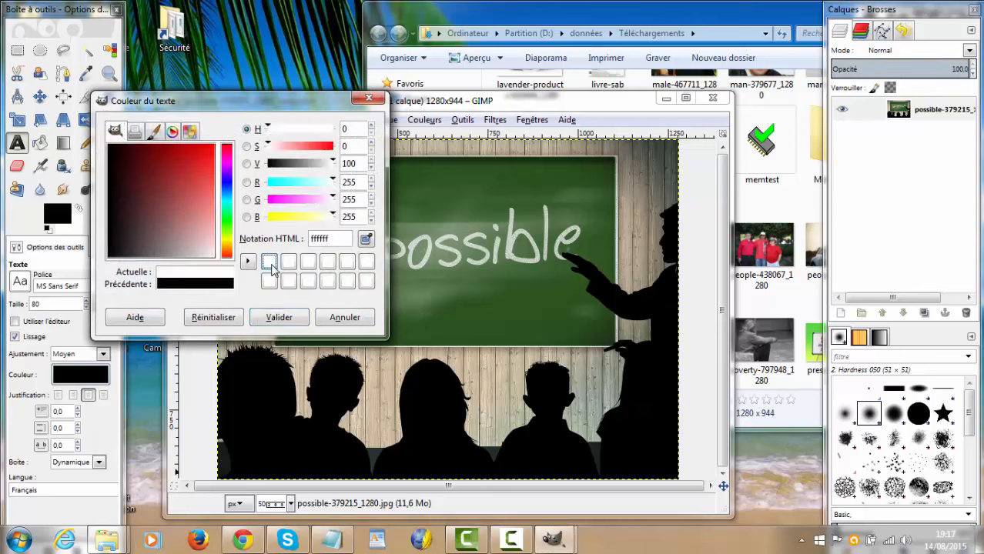
{"action": "left_click", "coordinate": [279, 317]}
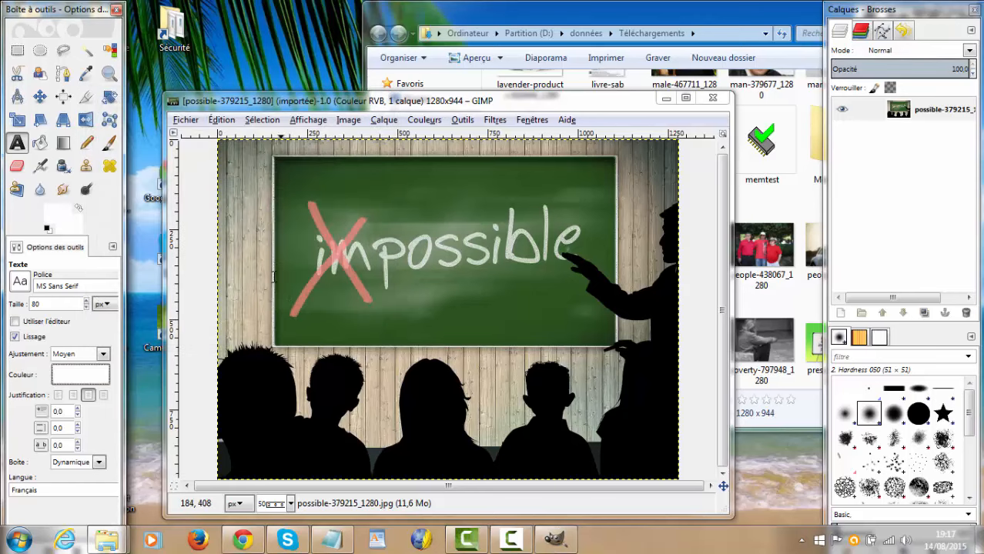
Step: Draw a text box about 1116 × 726 px over the picture and paste the copied quote into it, ending with a period
{"action": "left_click_drag", "start_coordinate": [241, 188], "coordinate": [640, 445]}
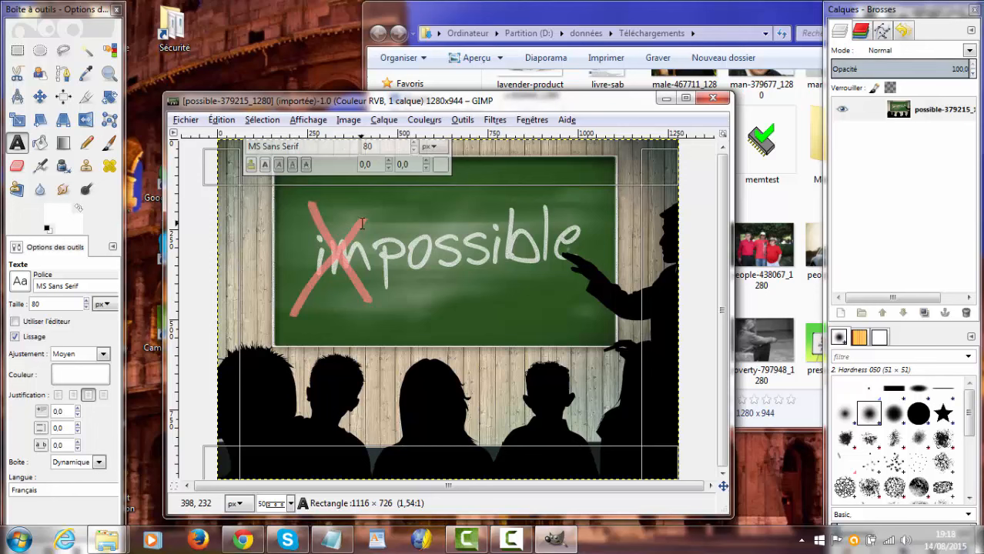
{"action": "key", "text": "ctrl+v"}
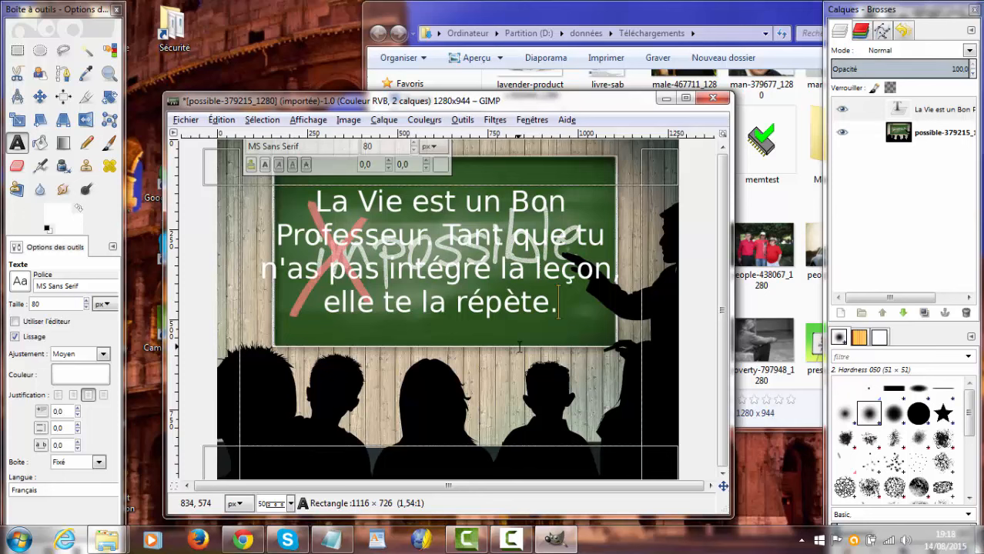
{"action": "key", "text": "BackSpace"}
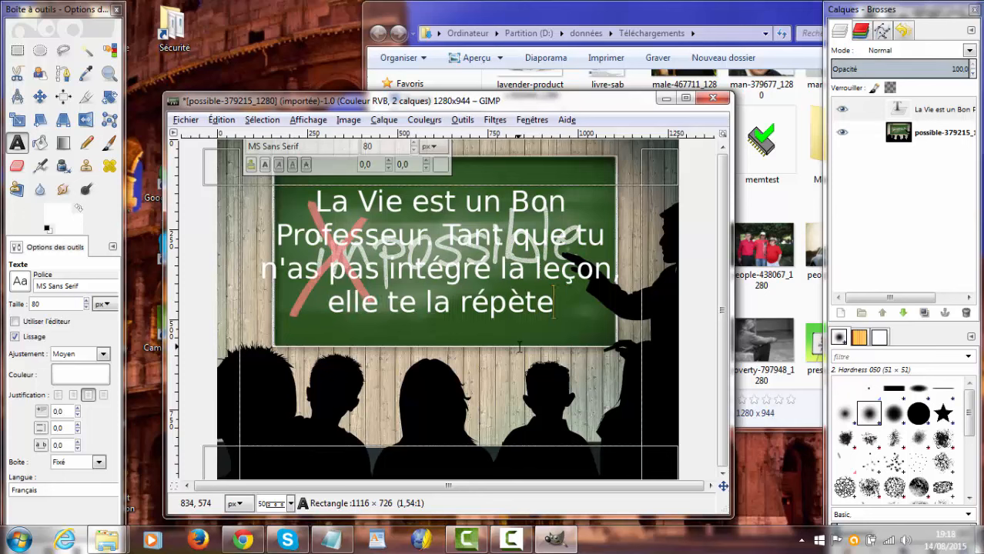
{"action": "type", "text": "."}
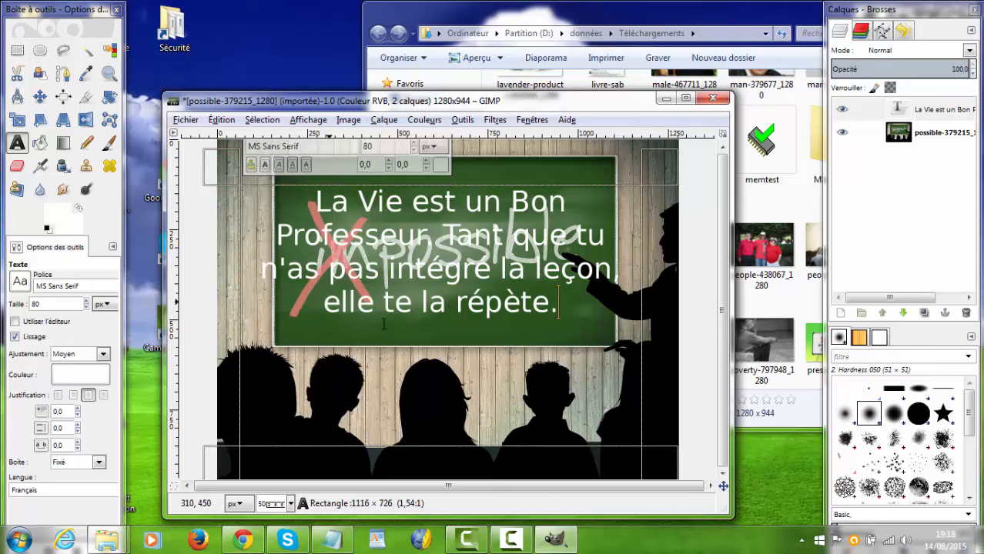
Step: Make the entire quote in the text box bold
{"action": "left_click_drag", "start_coordinate": [559, 303], "coordinate": [315, 207]}
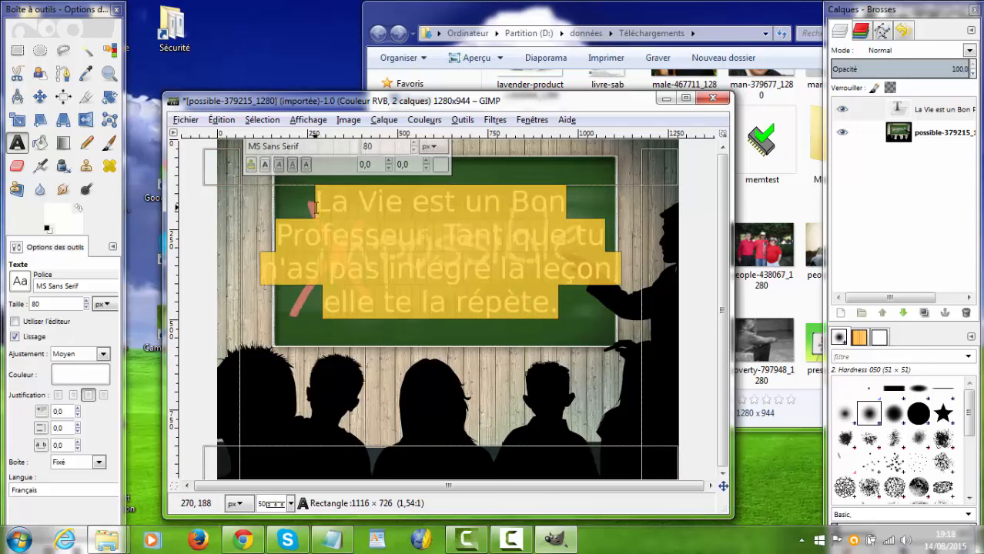
{"action": "left_click", "coordinate": [266, 165]}
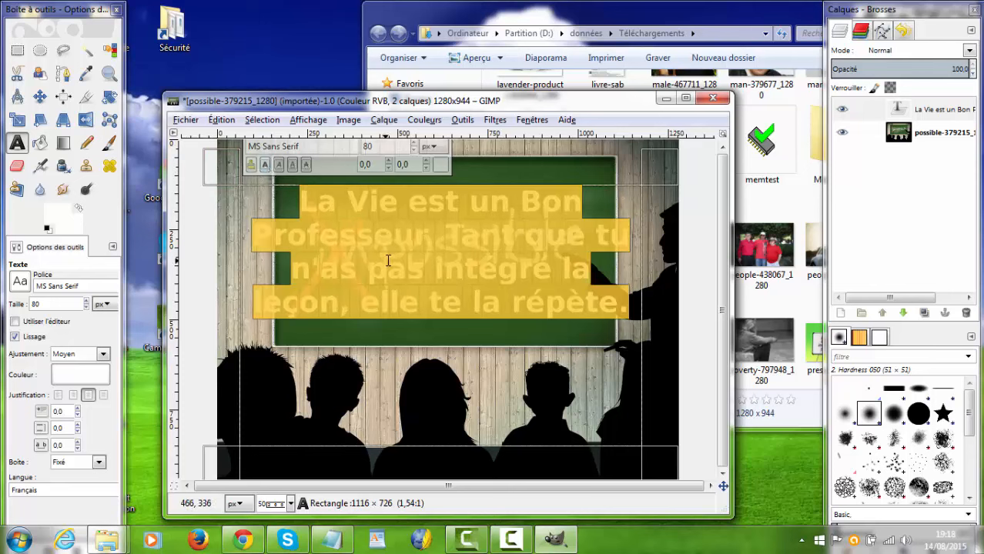
Step: Insert three line breaks after "Professeur." in the quote and enlarge its text box to about 1124 × 762 px
{"action": "left_click", "coordinate": [427, 244]}
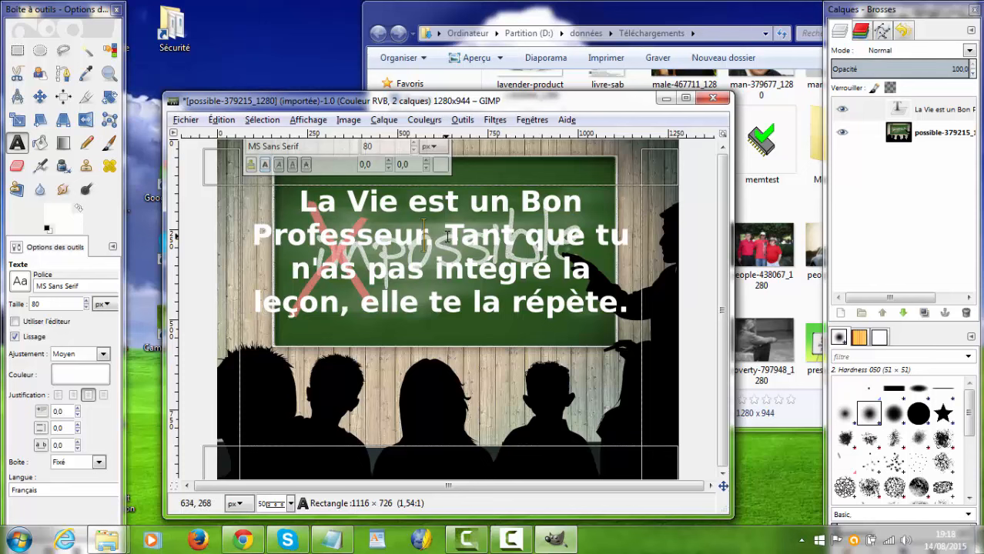
{"action": "left_click", "coordinate": [446, 237]}
{"action": "key", "text": "Return"}
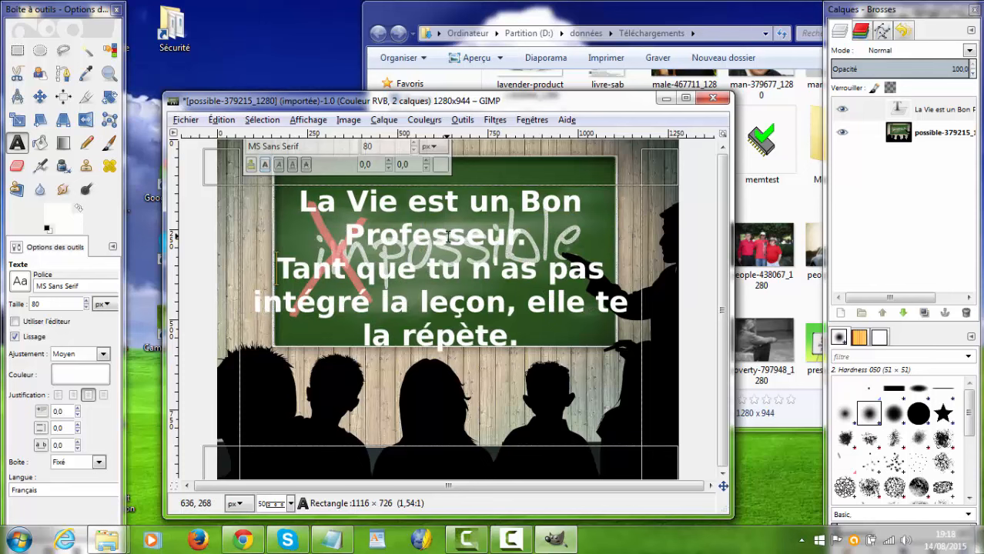
{"action": "key", "text": "Return"}
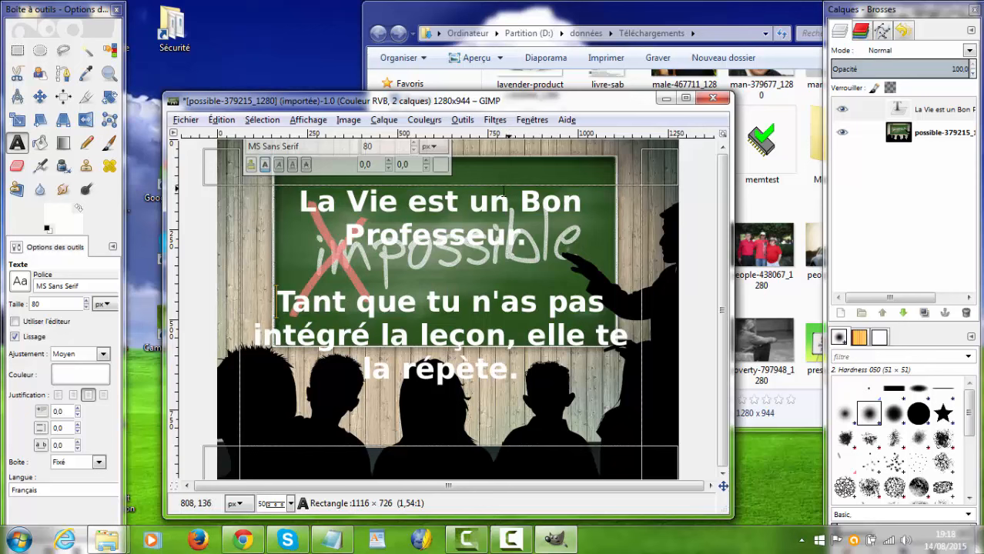
{"action": "left_click_drag", "start_coordinate": [651, 174], "coordinate": [650, 164]}
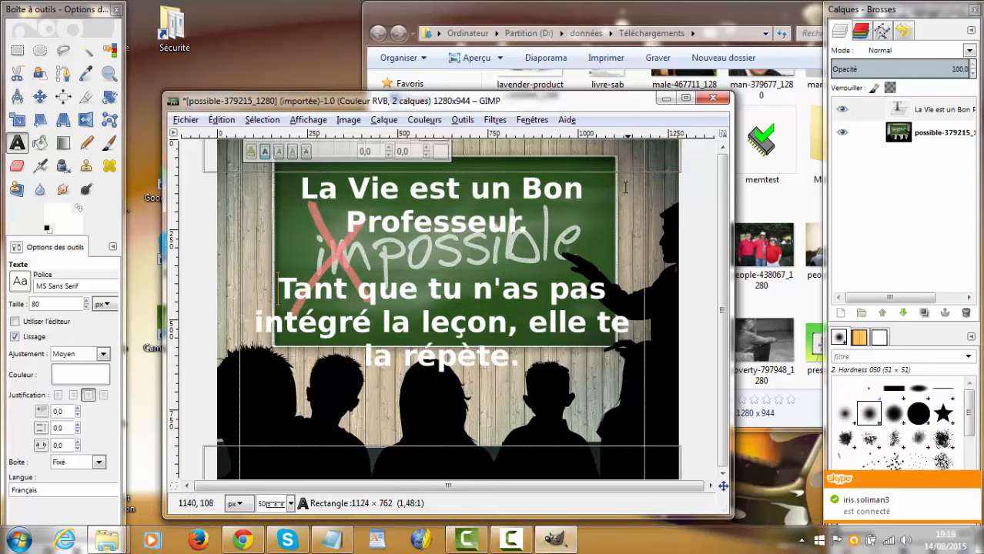
{"action": "left_click", "coordinate": [531, 229]}
{"action": "key", "text": "Return"}
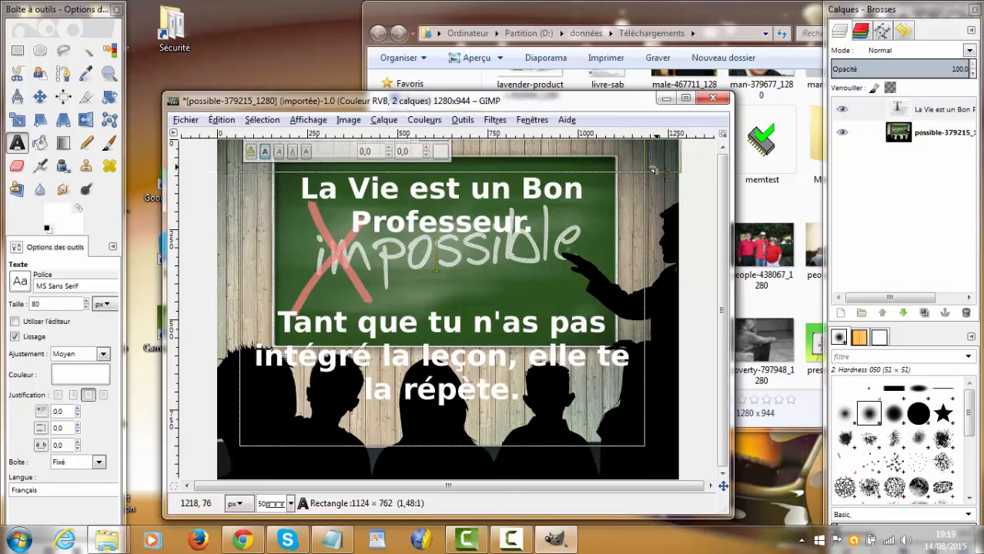
Step: Resize the quote's text box to about 1276 × 702 px and insert a line break before "elle te la répète."
{"action": "left_click_drag", "start_coordinate": [653, 171], "coordinate": [654, 153]}
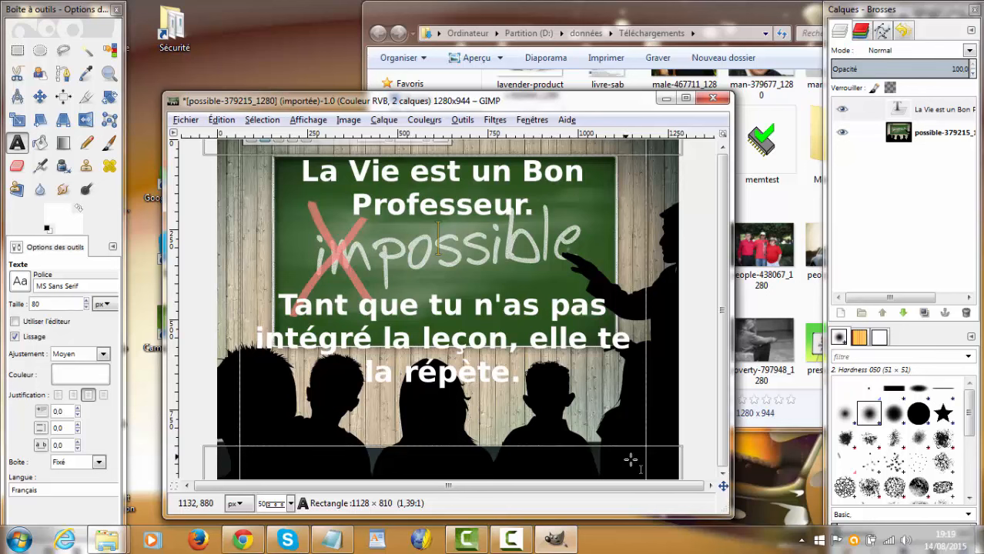
{"action": "left_click_drag", "start_coordinate": [653, 456], "coordinate": [653, 425]}
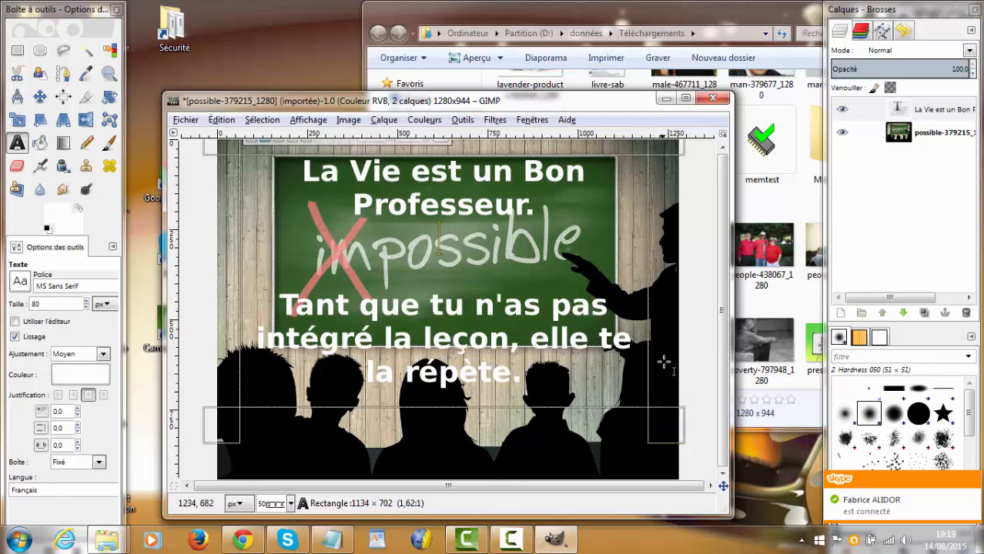
{"action": "left_click_drag", "start_coordinate": [657, 350], "coordinate": [691, 366]}
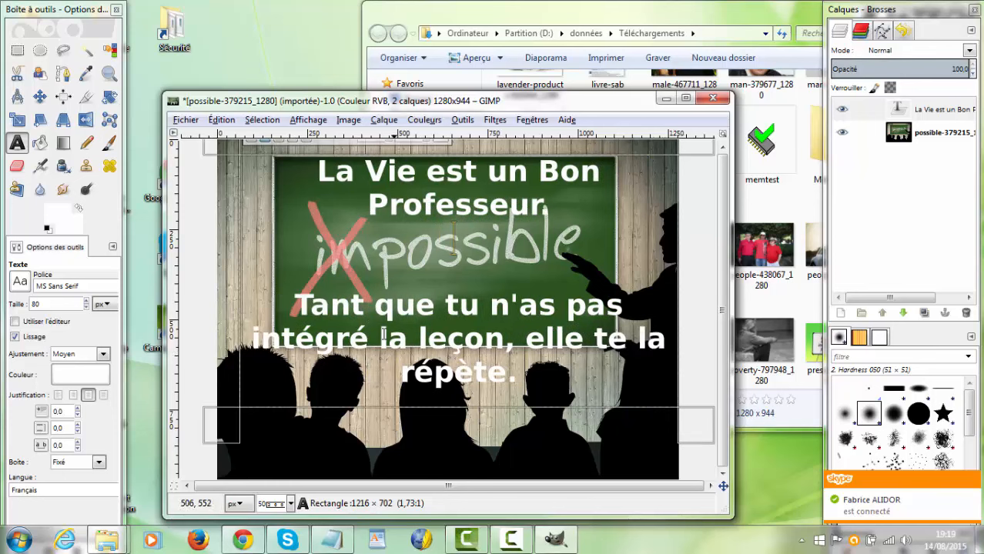
{"action": "left_click_drag", "start_coordinate": [231, 305], "coordinate": [208, 305]}
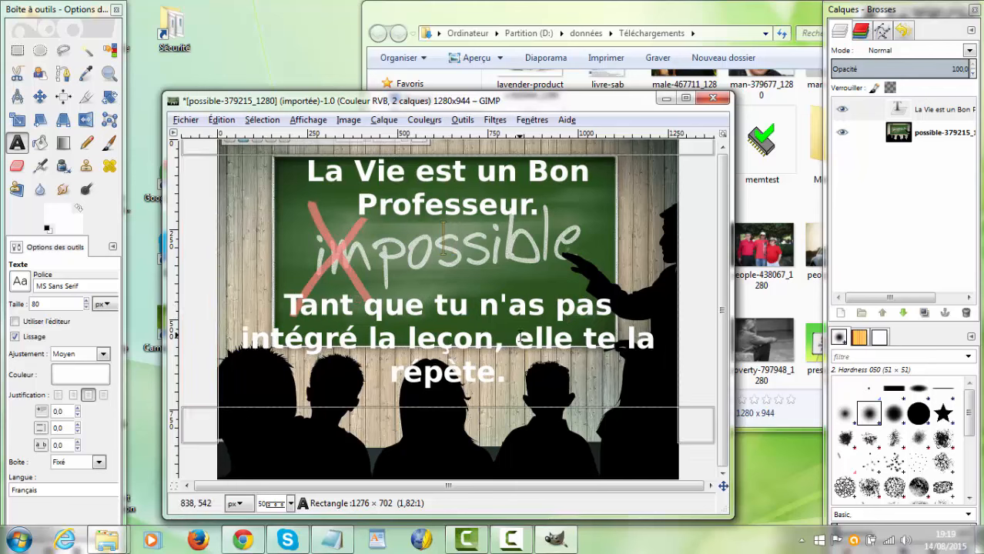
{"action": "left_click", "coordinate": [514, 343]}
{"action": "key", "text": "Return"}
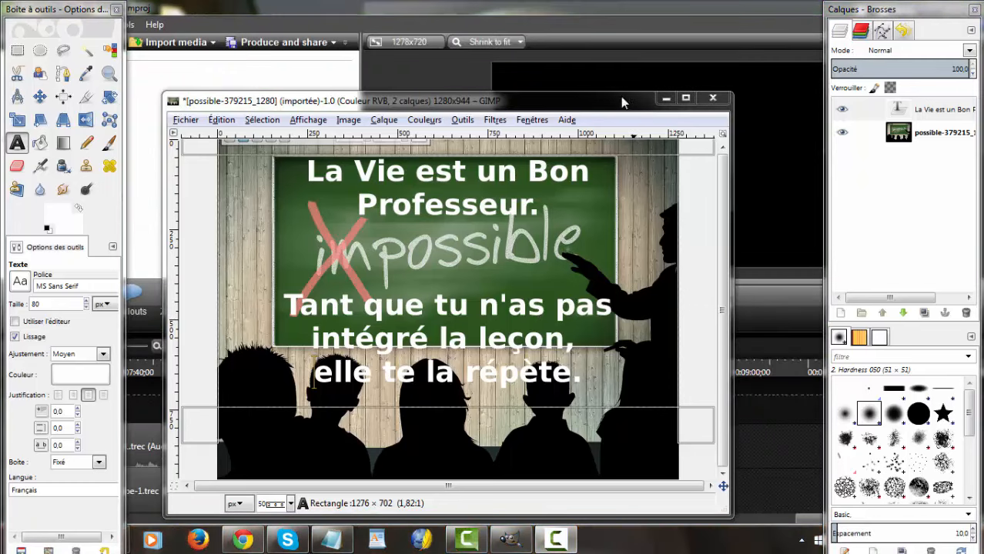
Step: Raise the quote slightly by resizing its text box to 1280 × 716 px, spanning the full picture width
{"action": "left_click_drag", "start_coordinate": [622, 92], "coordinate": [624, 29]}
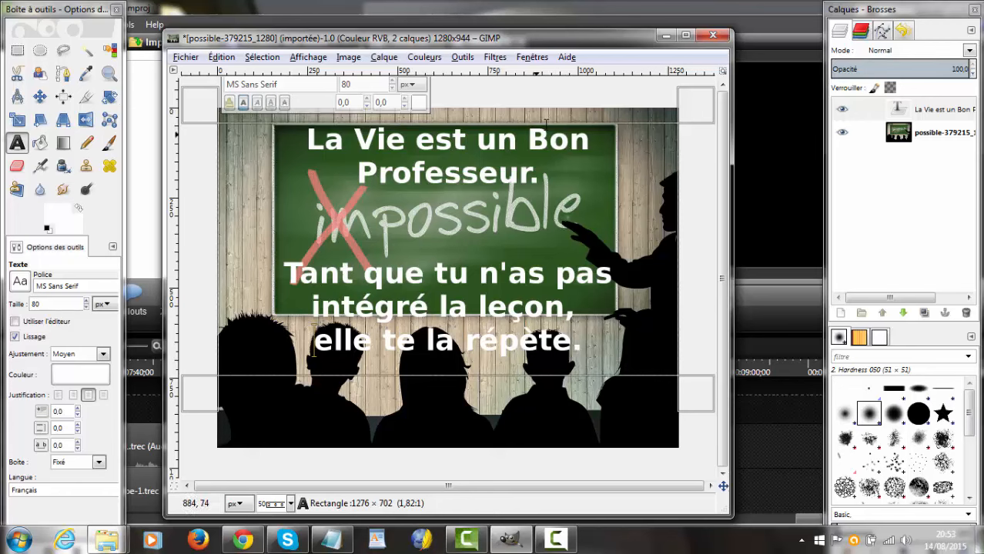
{"action": "left_click_drag", "start_coordinate": [595, 115], "coordinate": [597, 102]}
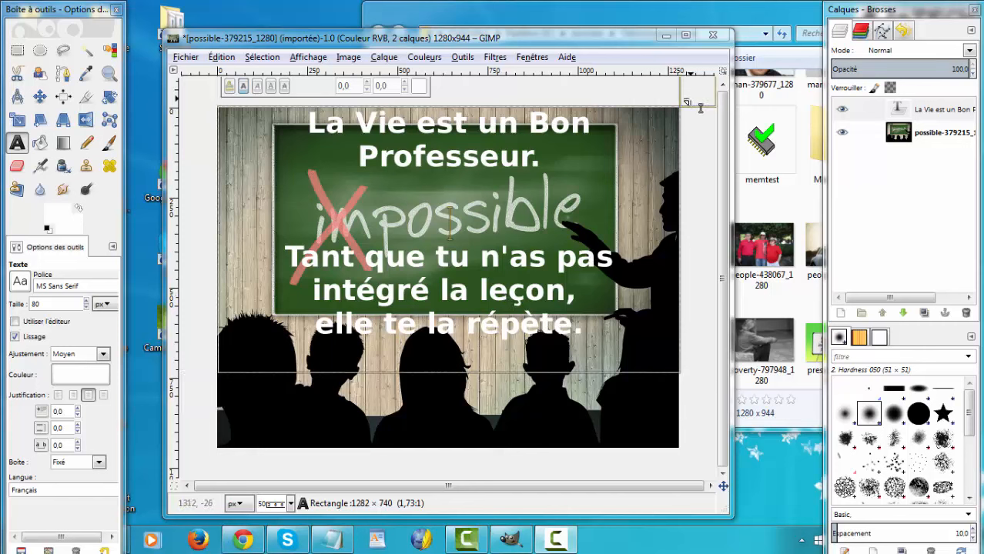
{"action": "left_click_drag", "start_coordinate": [701, 108], "coordinate": [701, 114]}
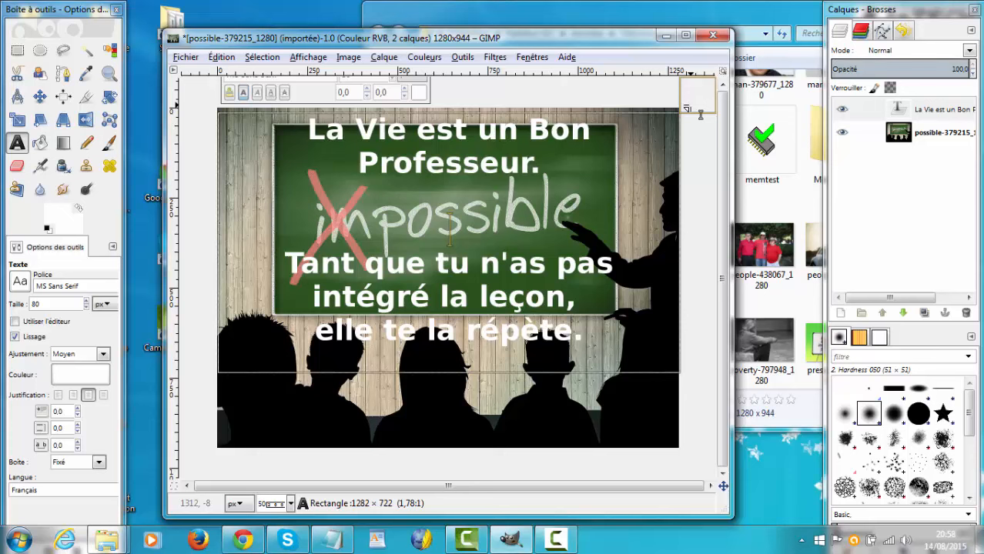
{"action": "left_click_drag", "start_coordinate": [700, 114], "coordinate": [702, 114]}
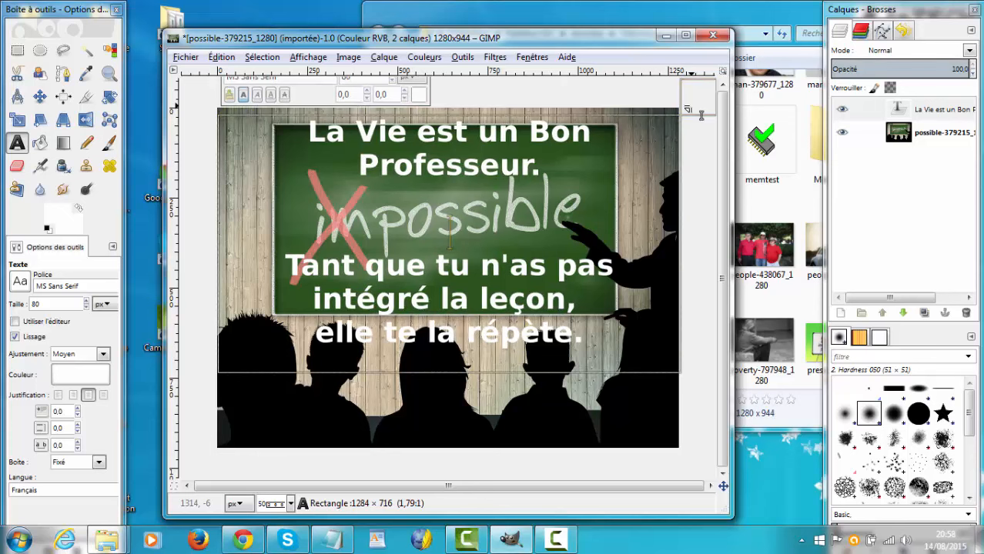
{"action": "left_click_drag", "start_coordinate": [701, 114], "coordinate": [700, 114]}
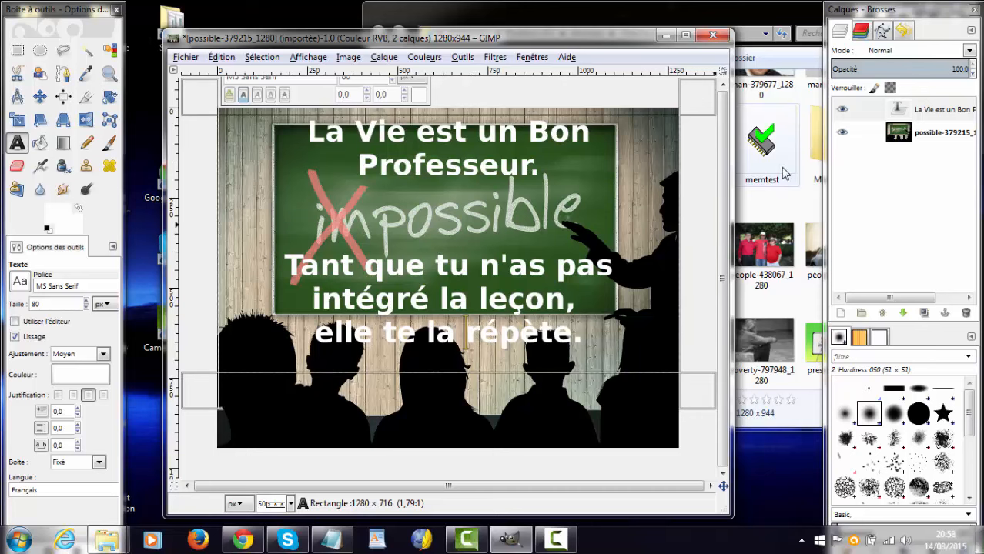
Step: Duplicate the quote's text layer
{"action": "right_click", "coordinate": [898, 112]}
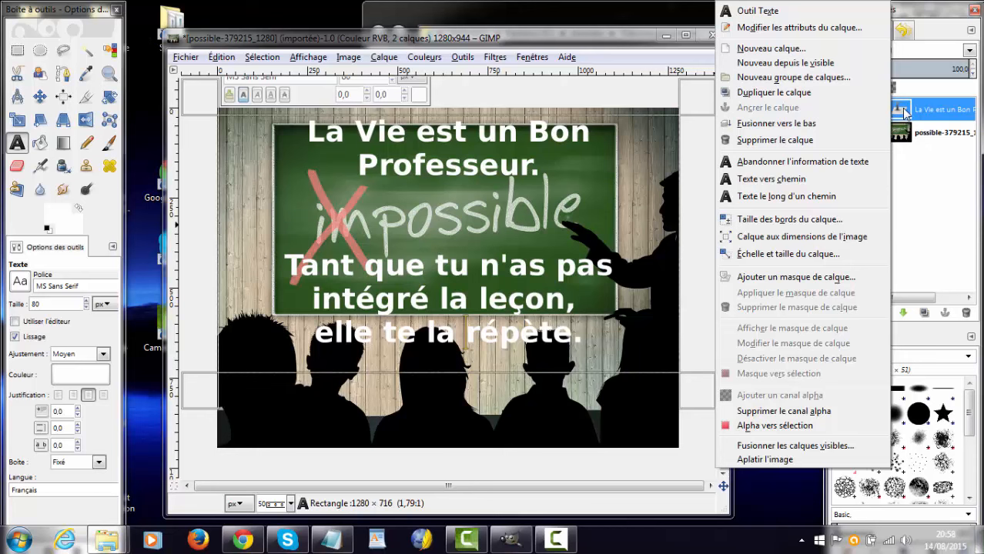
{"action": "left_click", "coordinate": [906, 114]}
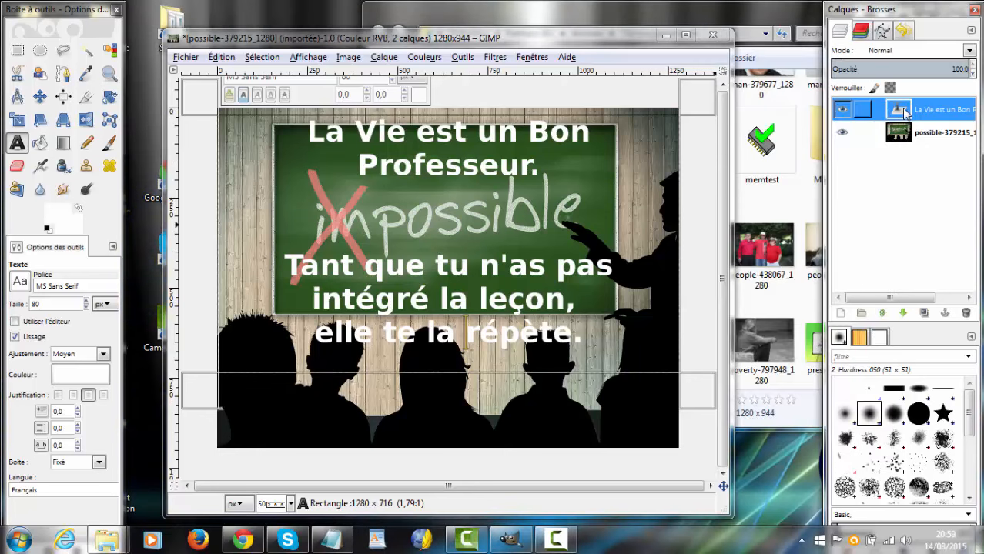
{"action": "right_click", "coordinate": [905, 114]}
{"action": "left_click", "coordinate": [829, 95]}
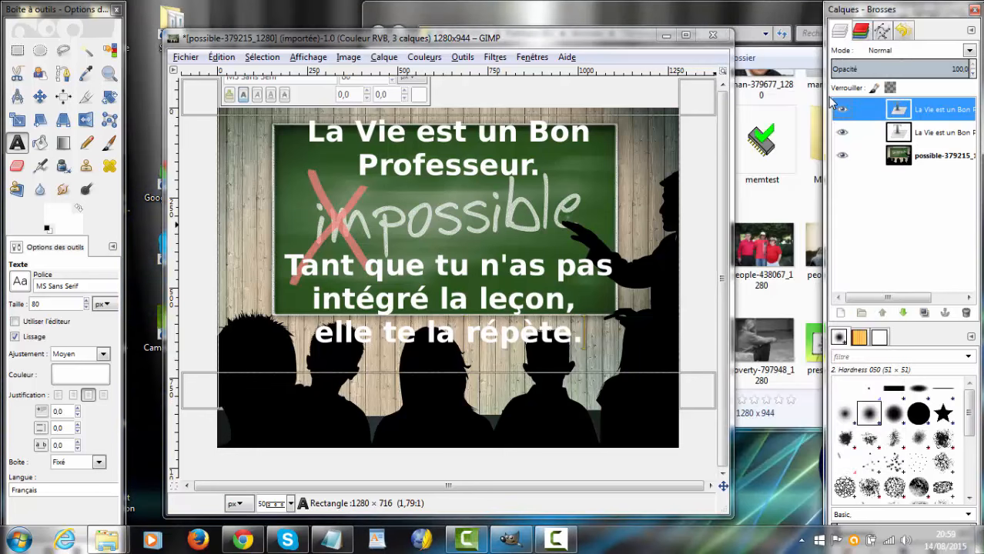
Step: Set the text color of the lower quote layer to near-black (111111)
{"action": "left_click", "coordinate": [902, 133]}
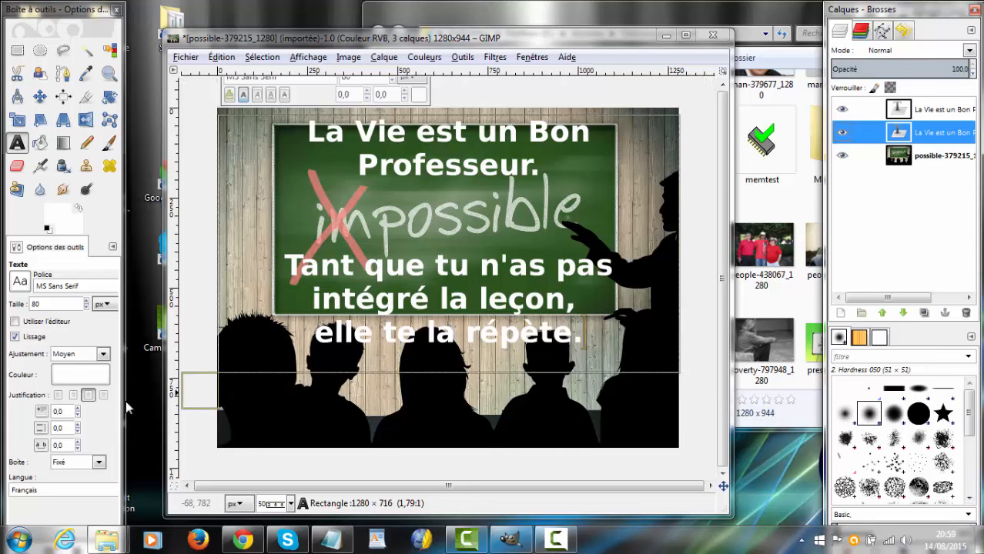
{"action": "left_click", "coordinate": [75, 375]}
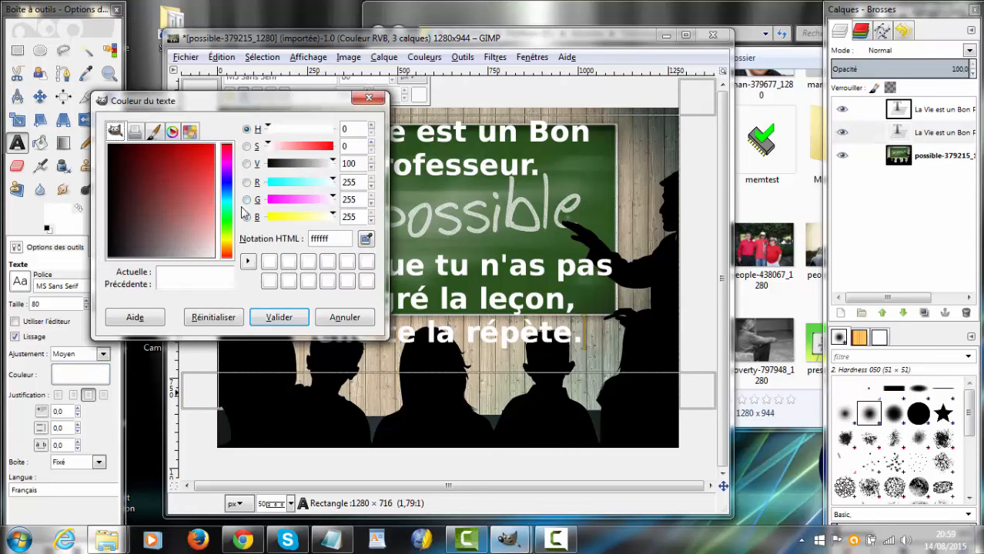
{"action": "left_click", "coordinate": [269, 261]}
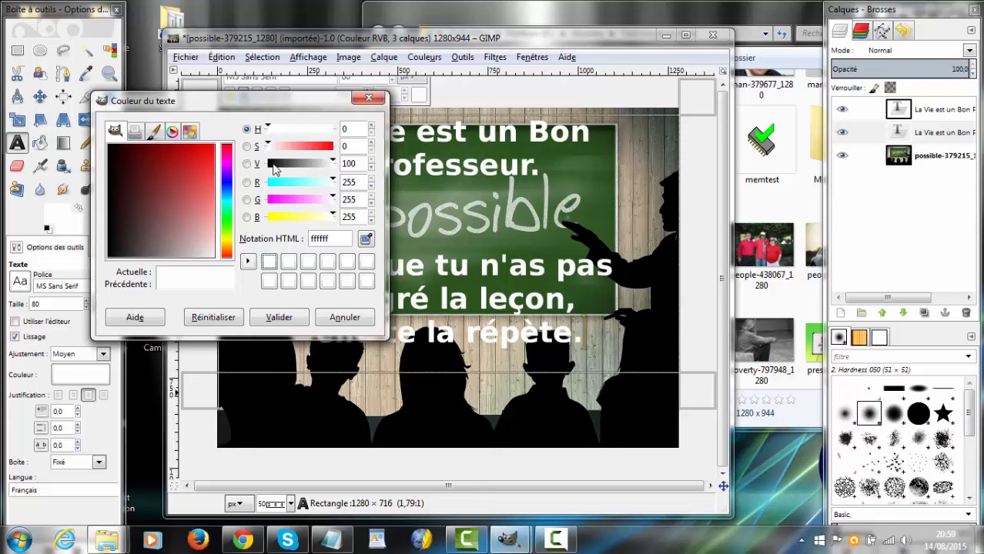
{"action": "left_click", "coordinate": [274, 166]}
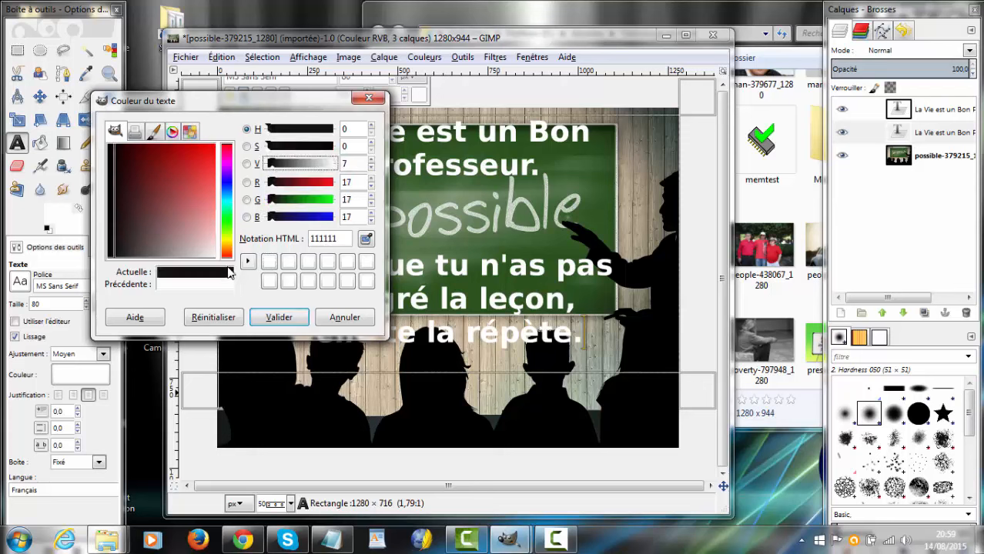
{"action": "left_click", "coordinate": [247, 261]}
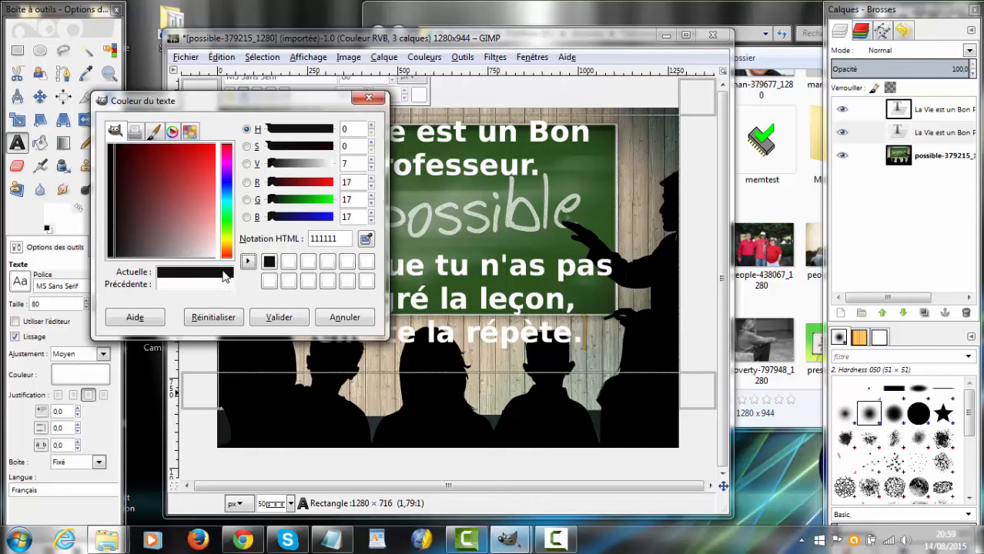
{"action": "left_click", "coordinate": [268, 263]}
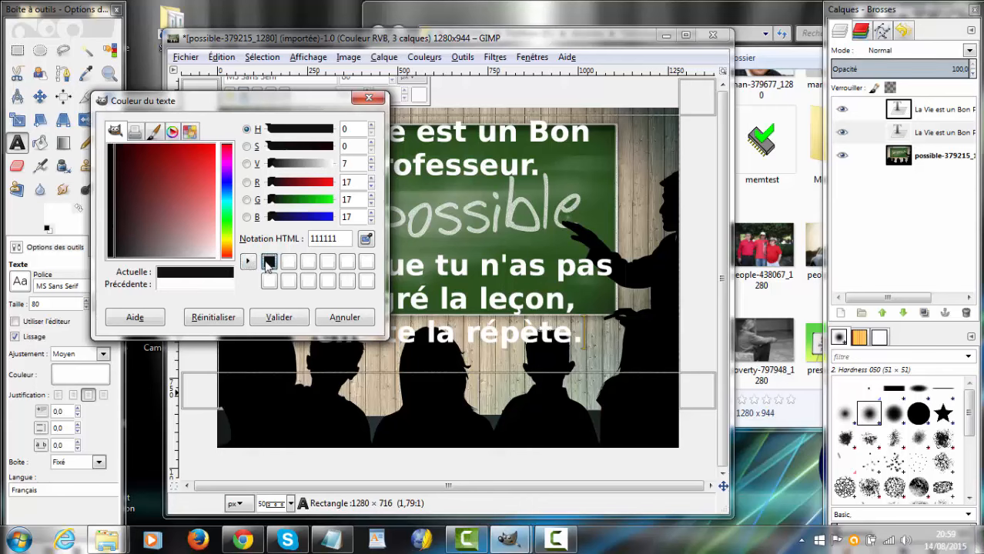
{"action": "left_click", "coordinate": [278, 318]}
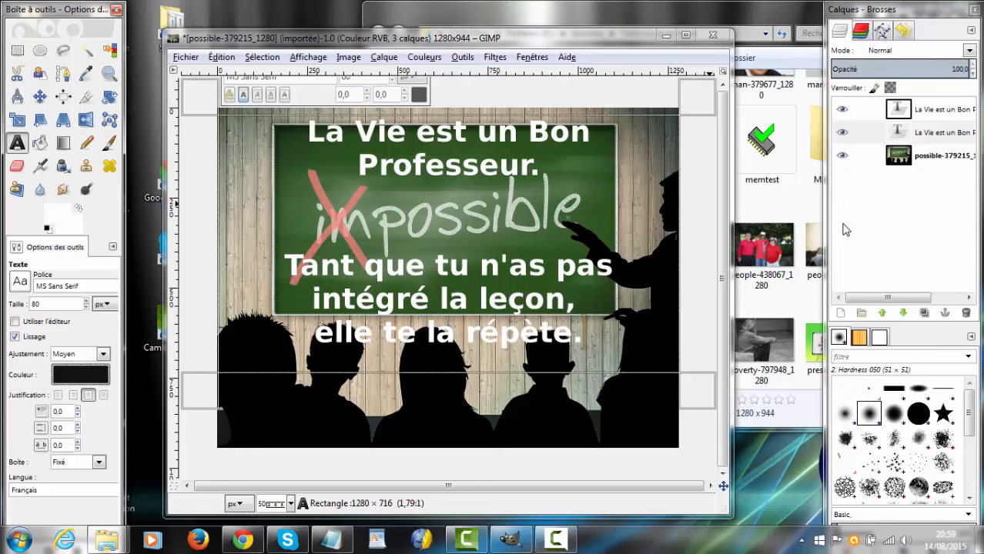
Step: Offset the dark quote copy as a drop shadow behind the white text by resizing its box to about 1288 × 718 px
{"action": "left_click", "coordinate": [897, 134]}
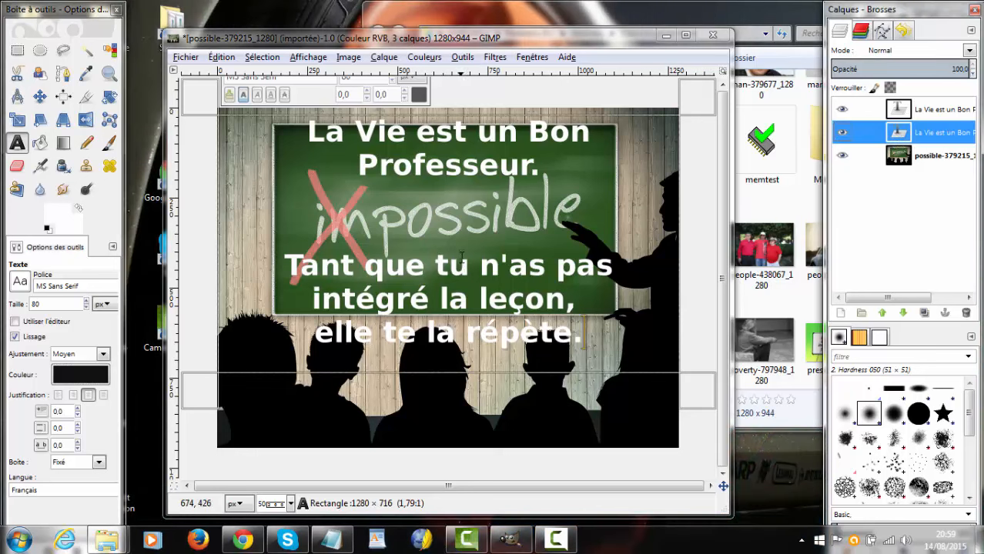
{"action": "left_click", "coordinate": [698, 393]}
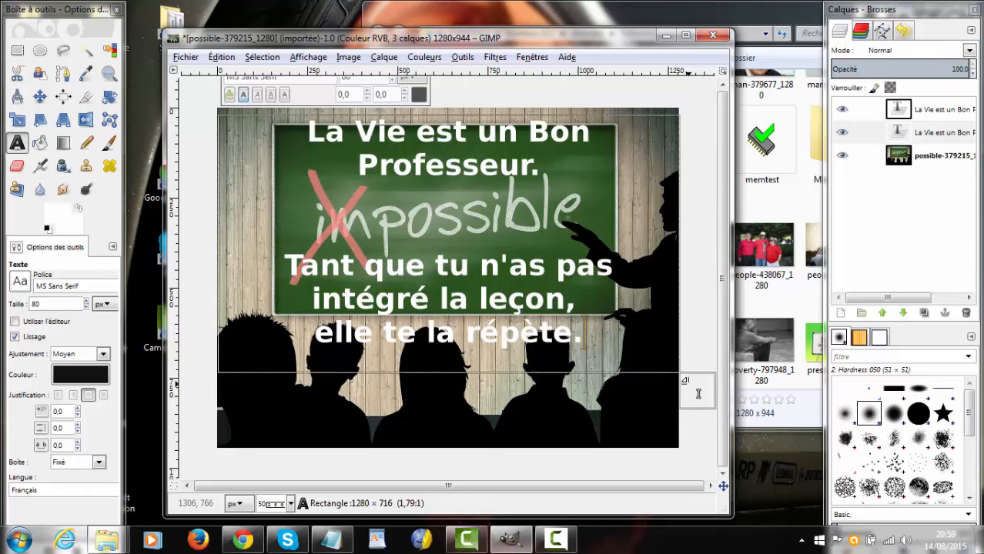
{"action": "left_click_drag", "start_coordinate": [699, 394], "coordinate": [699, 395]}
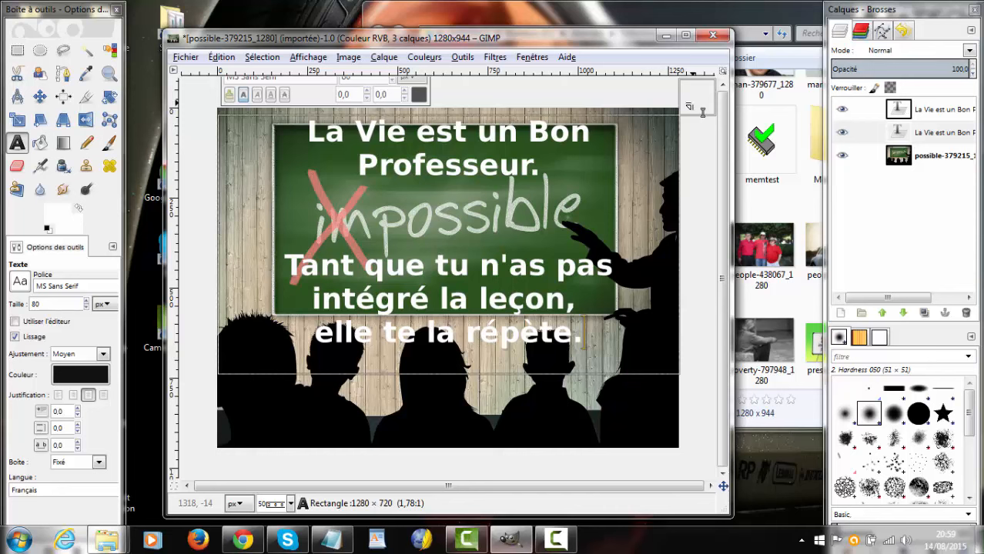
{"action": "left_click_drag", "start_coordinate": [702, 112], "coordinate": [703, 113]}
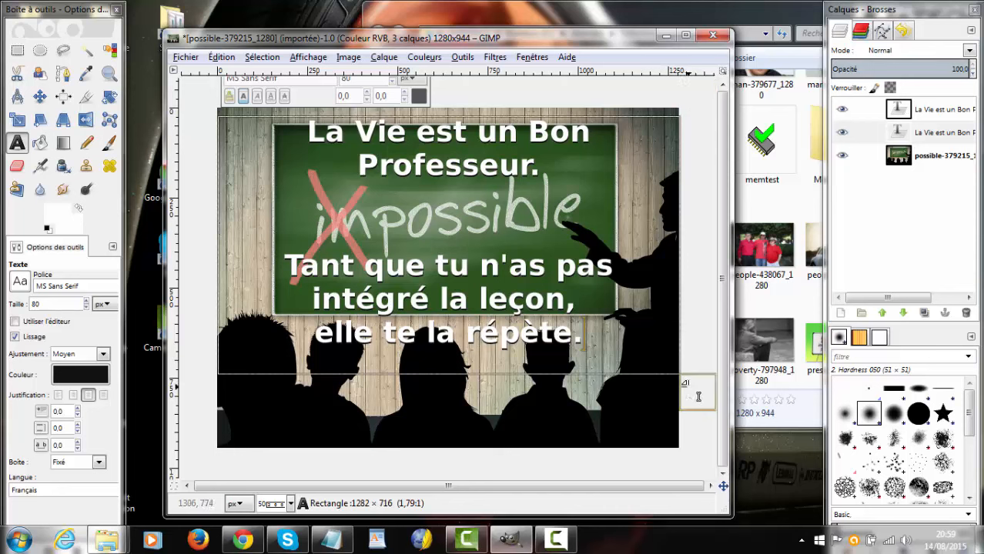
{"action": "left_click_drag", "start_coordinate": [698, 397], "coordinate": [700, 397]}
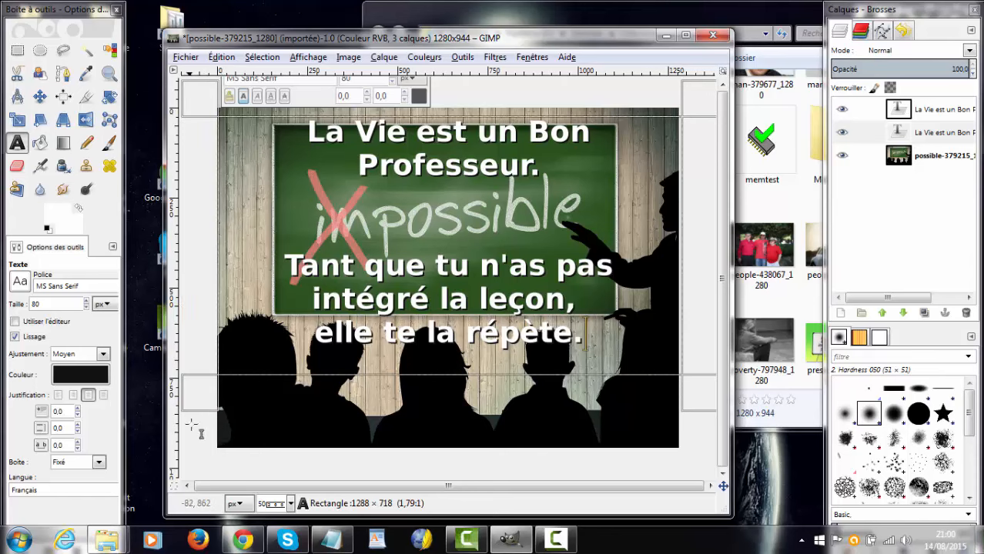
Step: Draw a new text box across the full picture width near the bottom edge, sized 1280 × 106 px
{"action": "left_click_drag", "start_coordinate": [191, 425], "coordinate": [192, 424]}
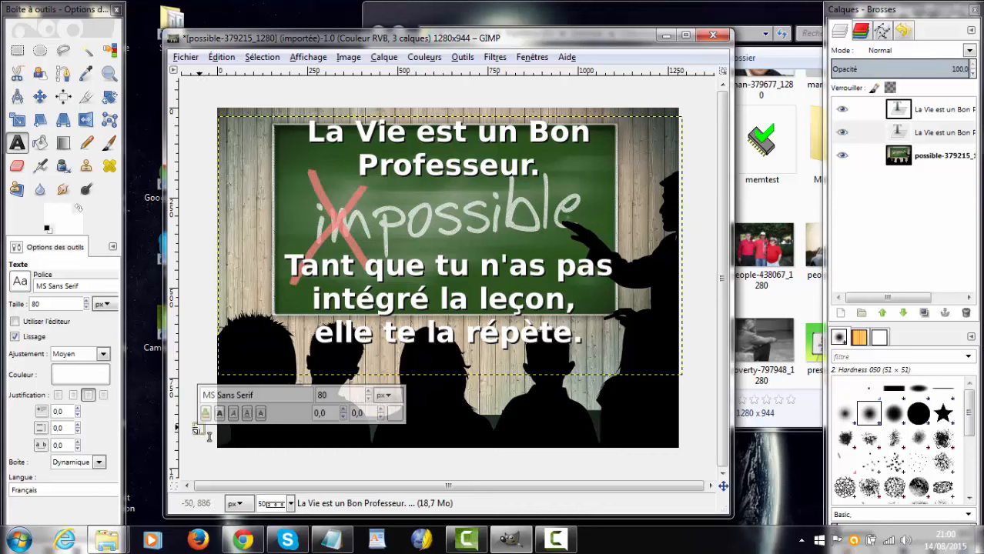
{"action": "left_click_drag", "start_coordinate": [201, 428], "coordinate": [650, 465]}
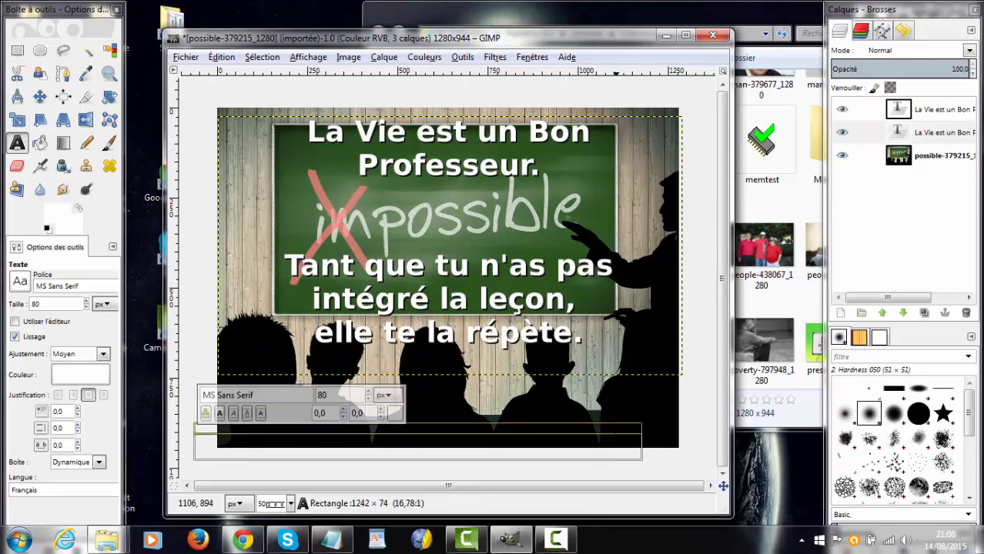
{"action": "left_click_drag", "start_coordinate": [615, 471], "coordinate": [600, 399]}
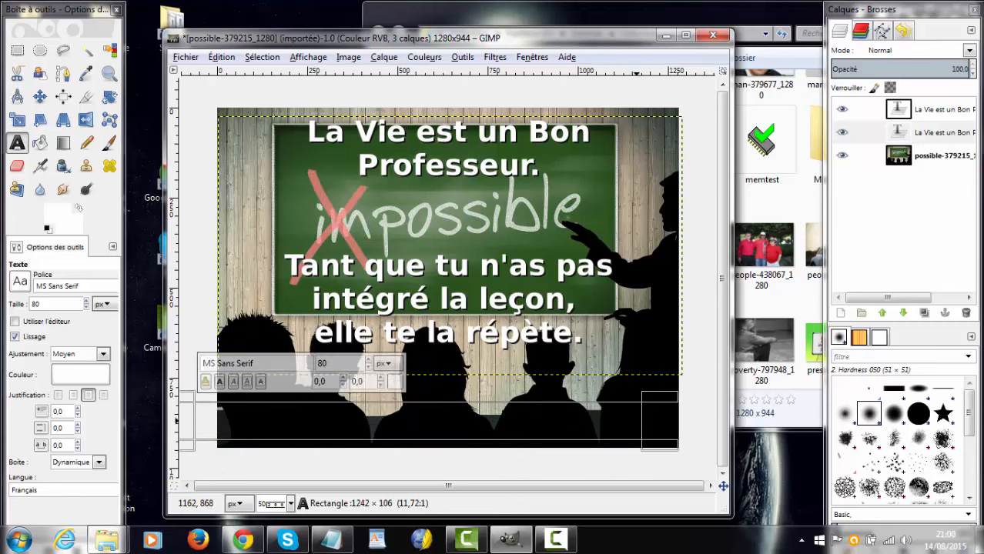
{"action": "left_click_drag", "start_coordinate": [650, 423], "coordinate": [699, 430]}
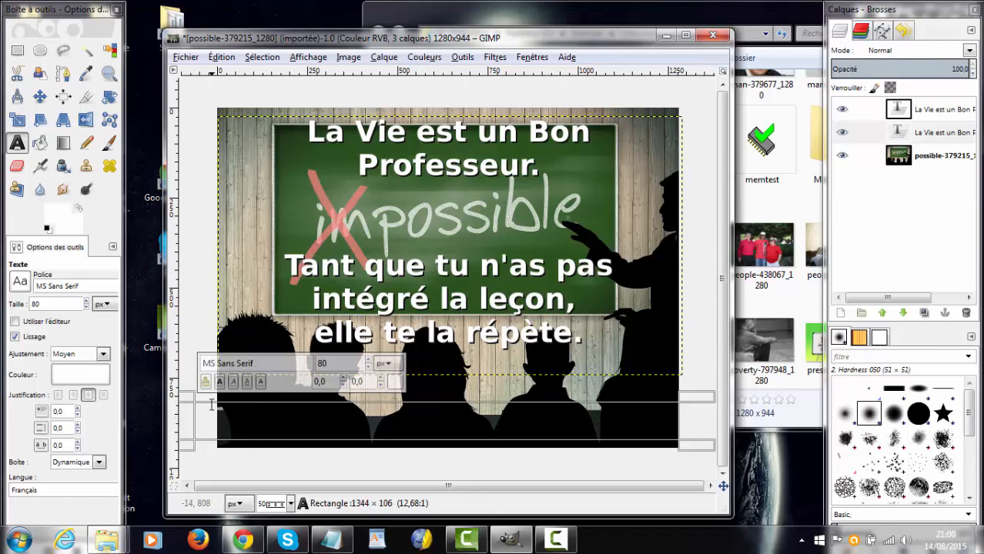
{"action": "left_click_drag", "start_coordinate": [188, 424], "coordinate": [218, 423]}
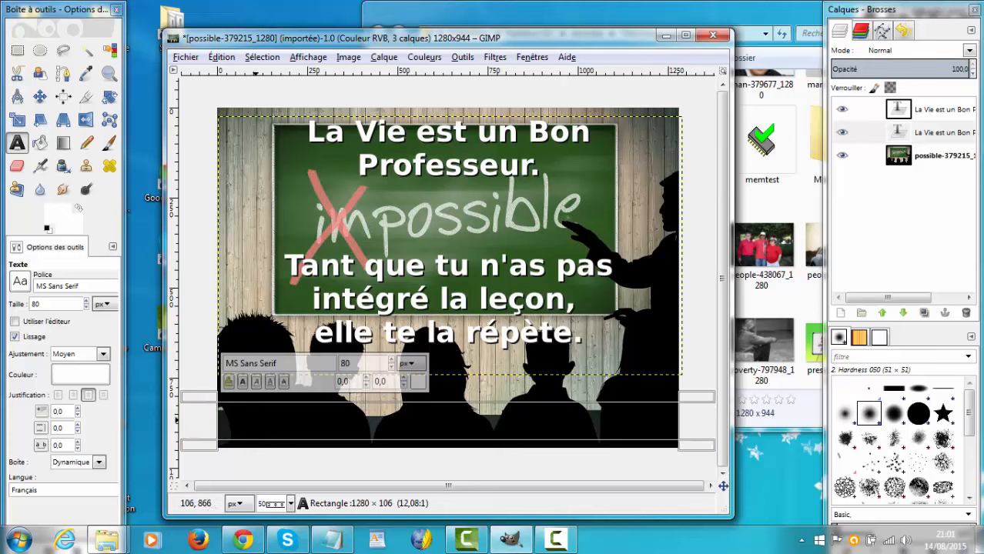
{"action": "type", "text": "eri"}
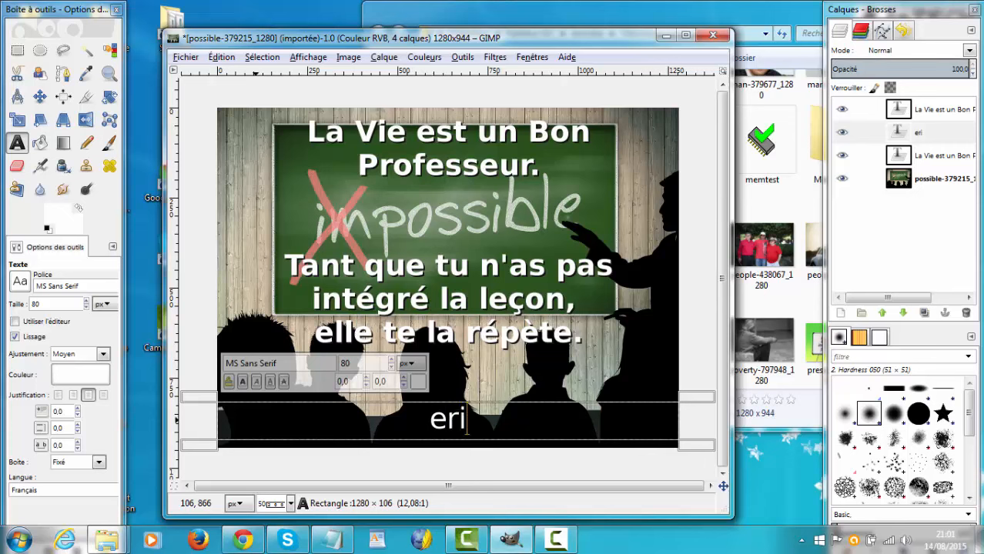
{"action": "type", "text": "chebt"}
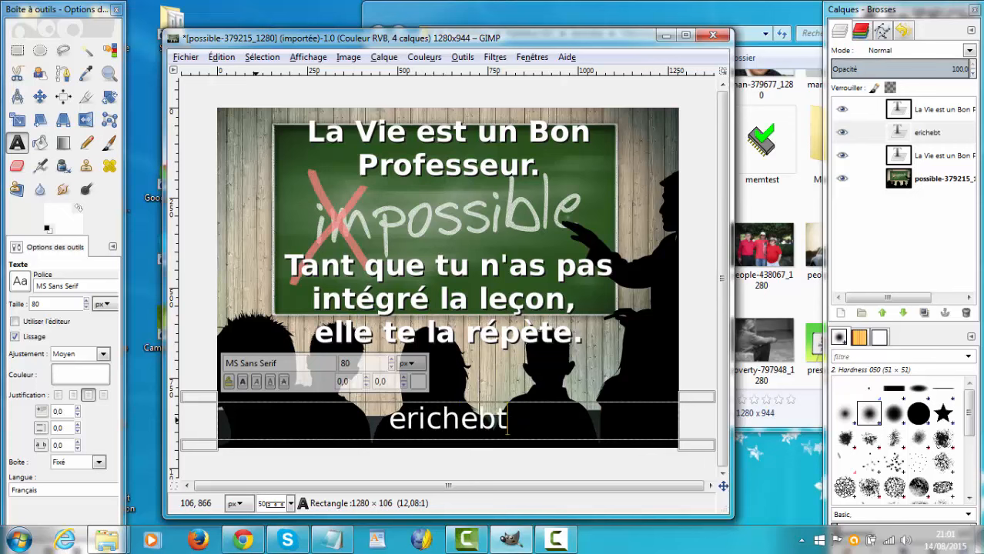
{"action": "key", "text": "BackSpace"}
{"action": "key", "text": "BackSpace"}
{"action": "key", "text": "BackSpace"}
{"action": "key", "text": "BackSpace"}
{"action": "key", "text": "BackSpace"}
{"action": "key", "text": "BackSpace"}
{"action": "key", "text": "BackSpace"}
{"action": "key", "text": "BackSpace"}
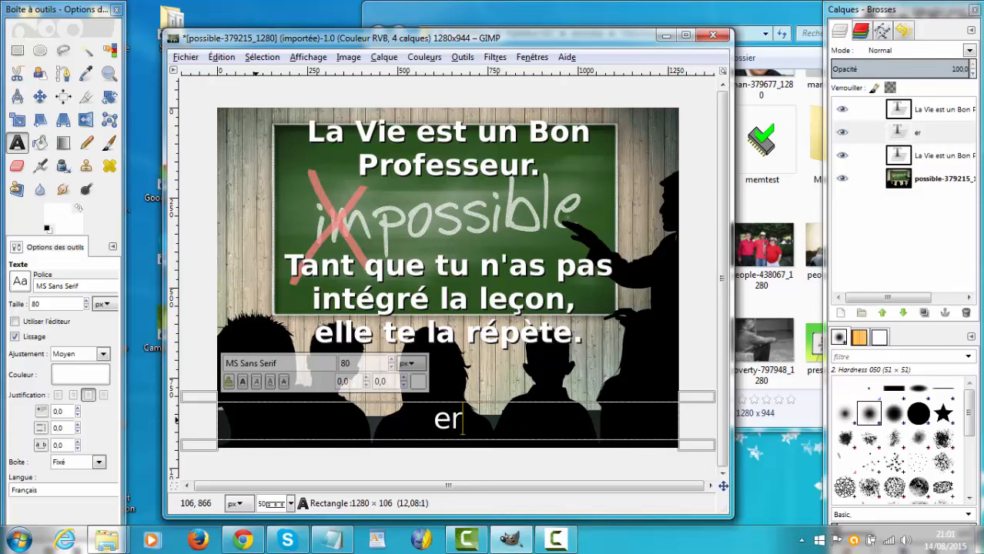
Step: Enter the author's website address, starting with www and ending in .com, as the signature text
{"action": "type", "text": "www"}
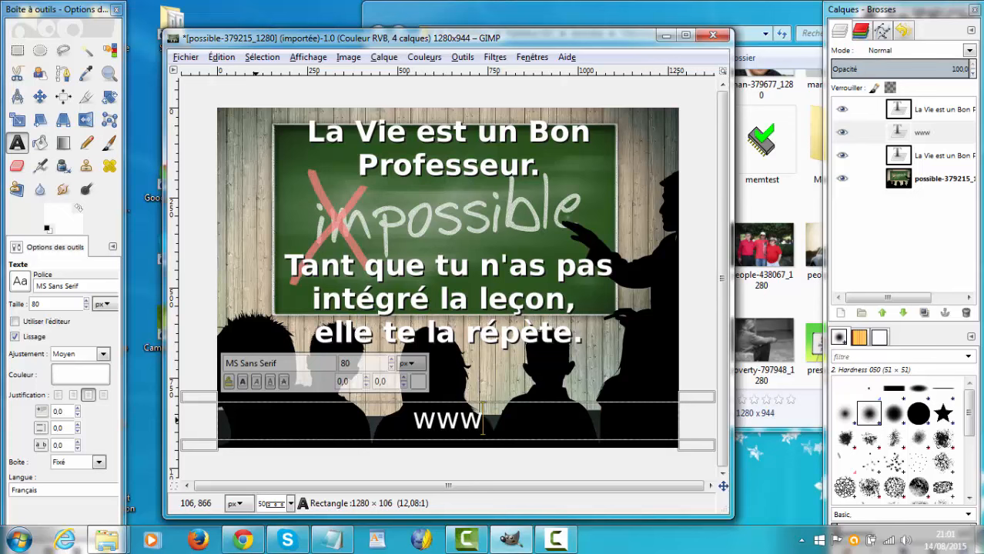
{"action": "type", "text": ".eriche"}
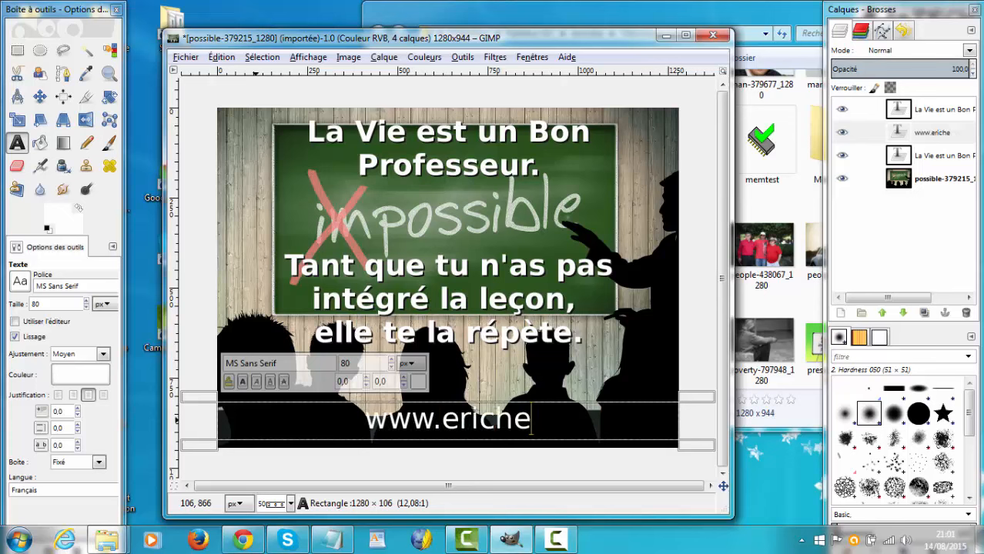
{"action": "type", "text": "bting.c"}
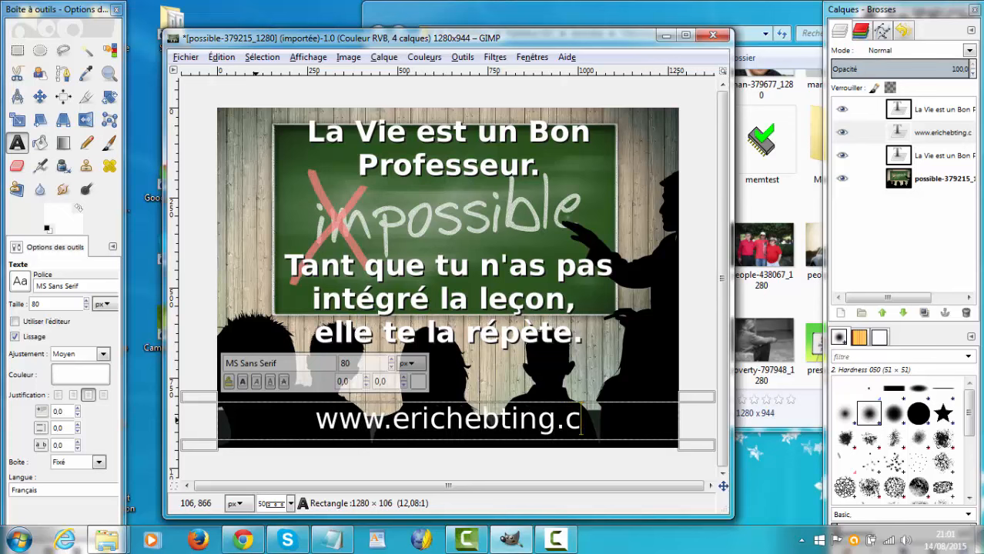
{"action": "type", "text": "om"}
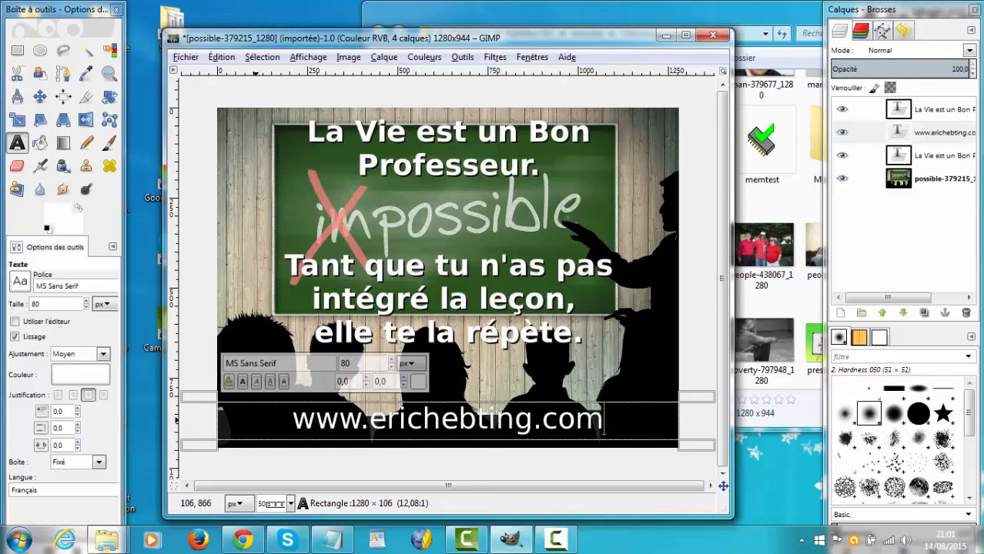
Step: Make the whole website signature text bold
{"action": "key", "text": "shift+Left"}
{"action": "key", "text": "shift+Left"}
{"action": "key", "text": "shift+Left"}
{"action": "key", "text": "shift+Left"}
{"action": "key", "text": "shift+Left"}
{"action": "key", "text": "shift+Left"}
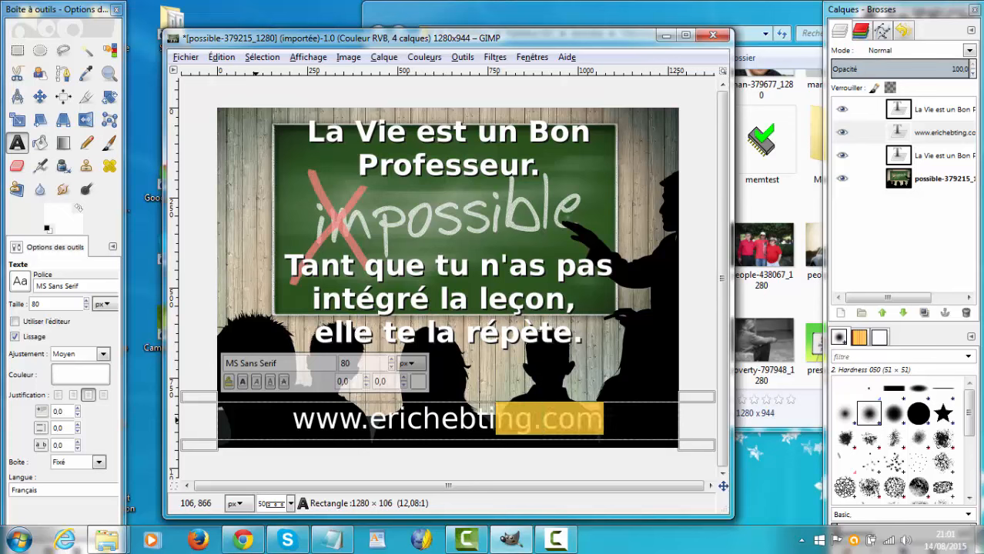
{"action": "key", "text": "shift+Left"}
{"action": "key", "text": "shift+Left"}
{"action": "key", "text": "shift+Left"}
{"action": "key", "text": "shift+Left"}
{"action": "key", "text": "shift+Left"}
{"action": "key", "text": "shift+Left"}
{"action": "key", "text": "shift+Left"}
{"action": "key", "text": "shift+Left"}
{"action": "key", "text": "shift+Left"}
{"action": "key", "text": "shift+Left"}
{"action": "key", "text": "shift+Left"}
{"action": "key", "text": "shift+Left"}
{"action": "key", "text": "shift+Left"}
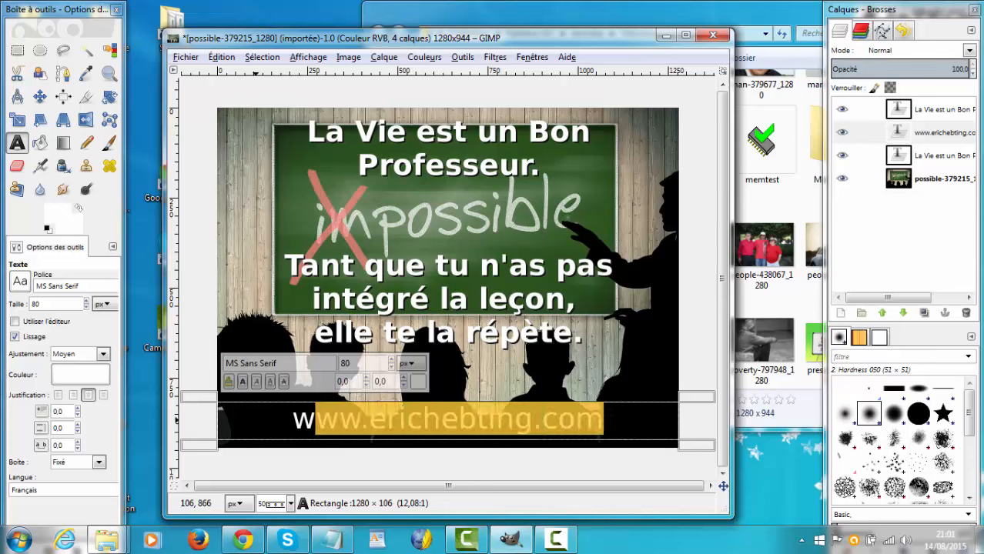
{"action": "left_click", "coordinate": [242, 382]}
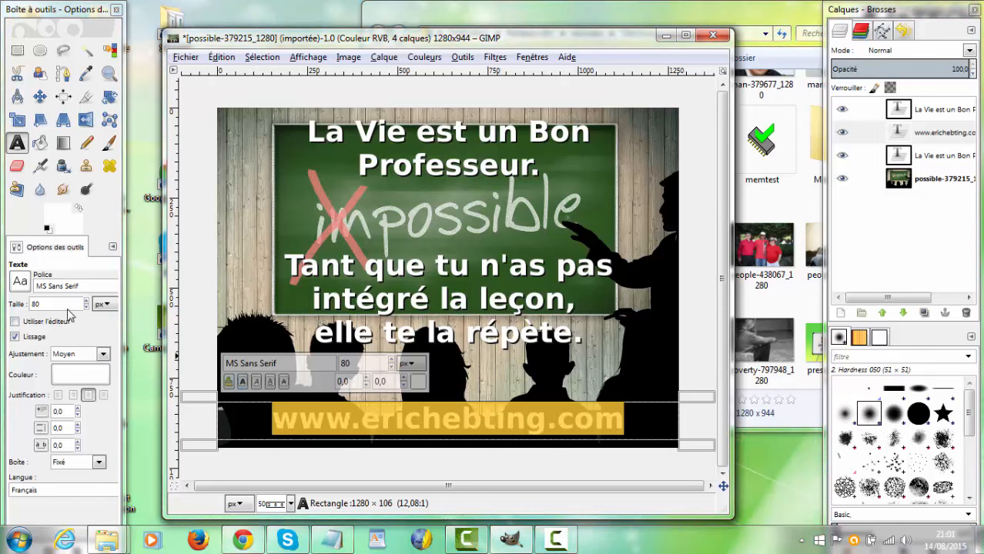
Step: Change the font of the website signature to Open Sans Bold Italic
{"action": "left_click", "coordinate": [28, 286]}
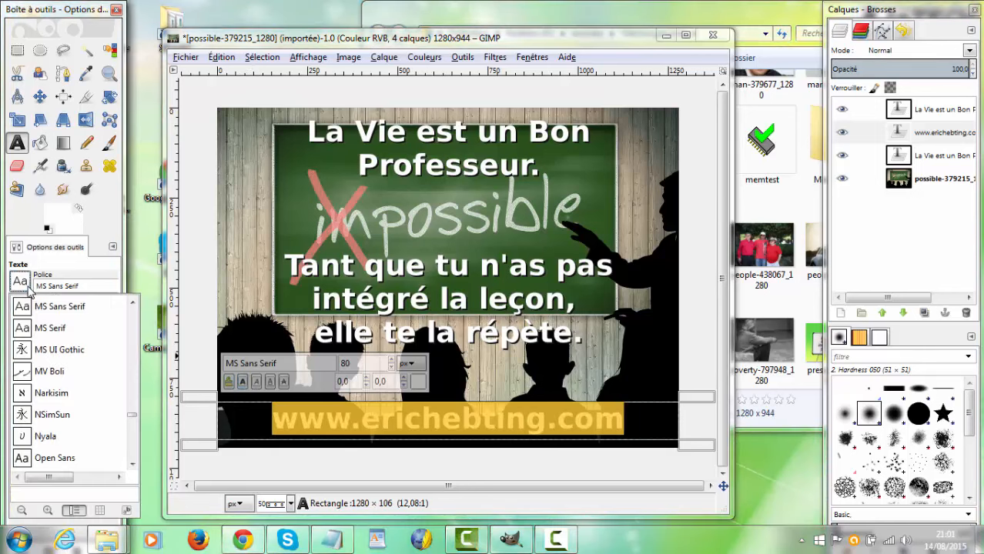
{"action": "scroll", "coordinate": [73, 354], "scroll_direction": "down", "scroll_amount": 5}
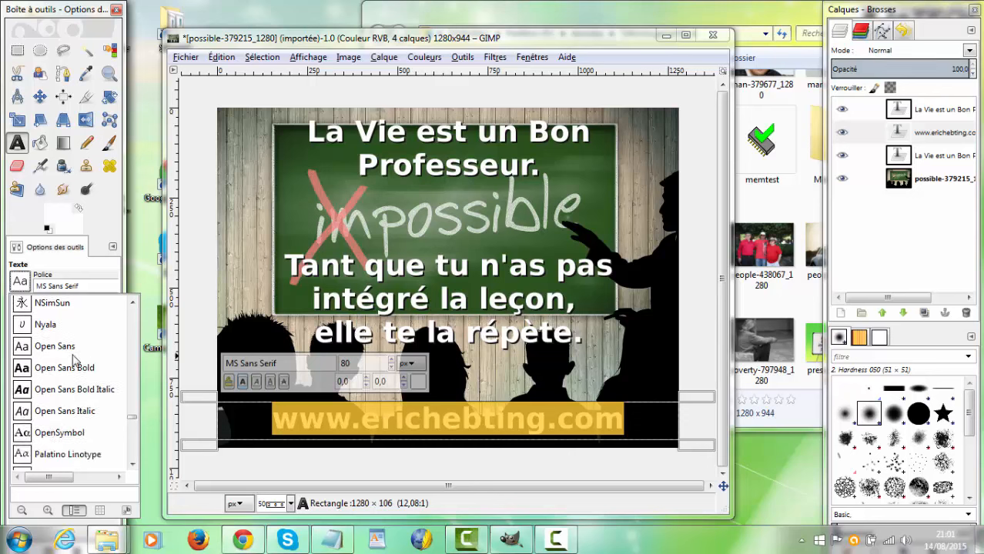
{"action": "scroll", "coordinate": [74, 358], "scroll_direction": "up", "scroll_amount": 3}
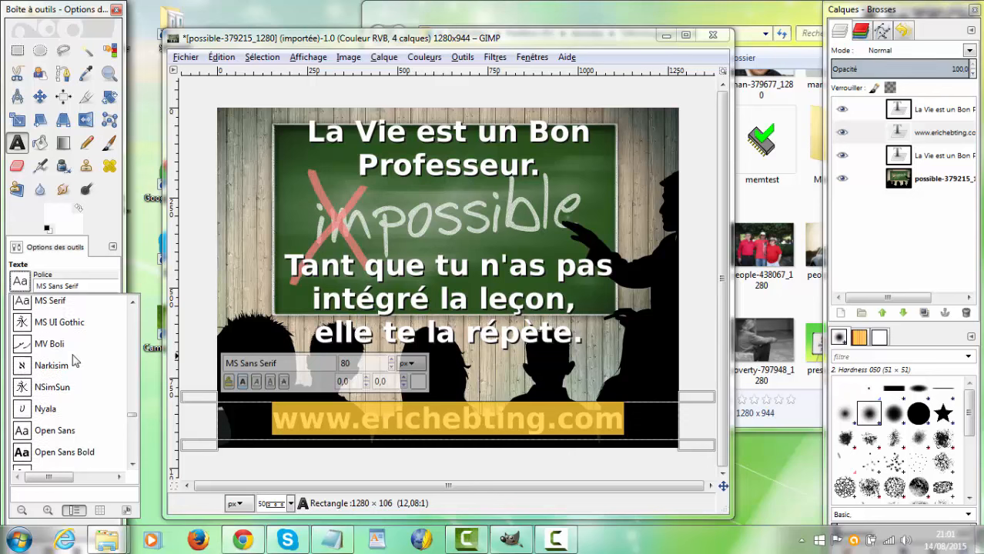
{"action": "scroll", "coordinate": [75, 361], "scroll_direction": "down", "scroll_amount": 2}
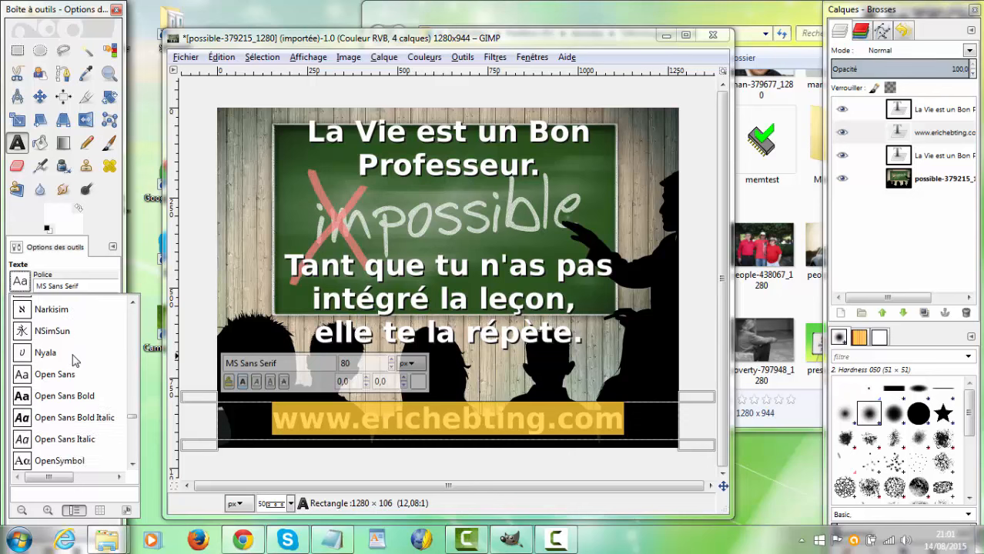
{"action": "scroll", "coordinate": [77, 362], "scroll_direction": "down", "scroll_amount": 1}
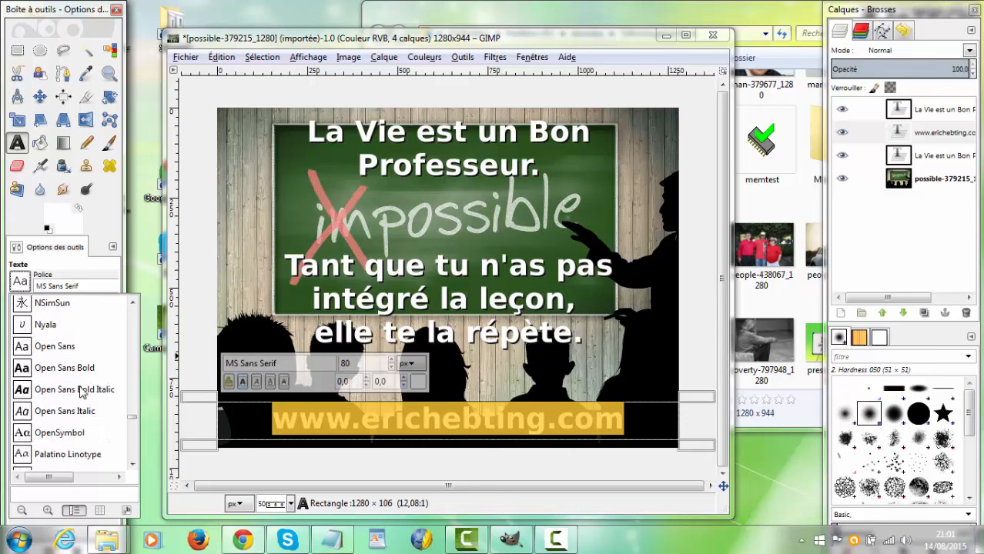
{"action": "scroll", "coordinate": [74, 405], "scroll_direction": "down", "scroll_amount": 2}
{"action": "scroll", "coordinate": [77, 415], "scroll_direction": "down", "scroll_amount": 4}
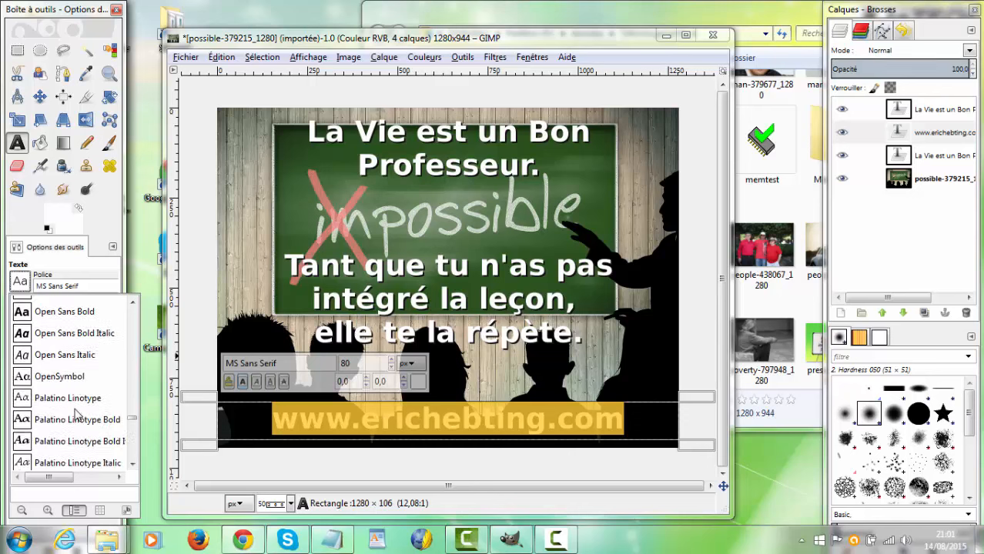
{"action": "scroll", "coordinate": [74, 408], "scroll_direction": "up", "scroll_amount": 1}
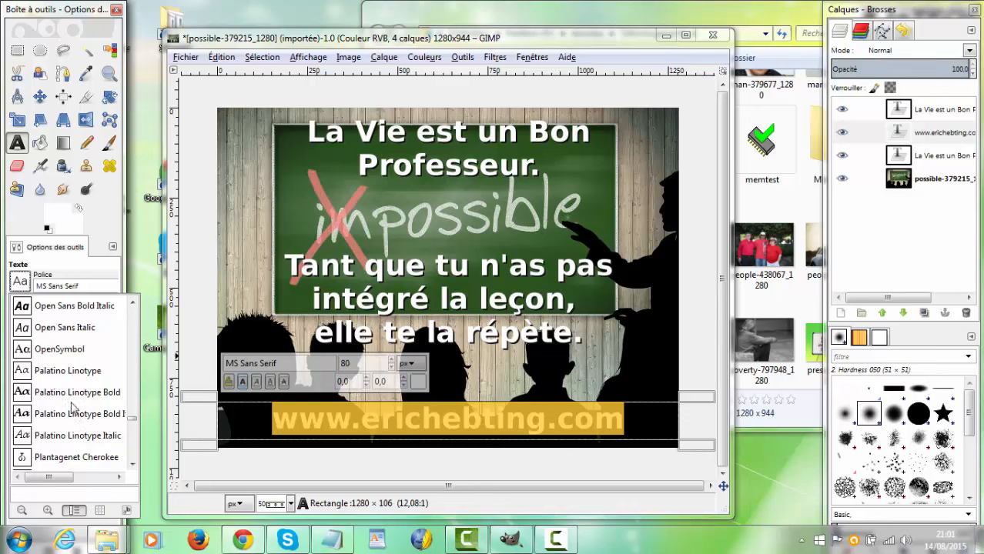
{"action": "scroll", "coordinate": [72, 407], "scroll_direction": "up", "scroll_amount": 1}
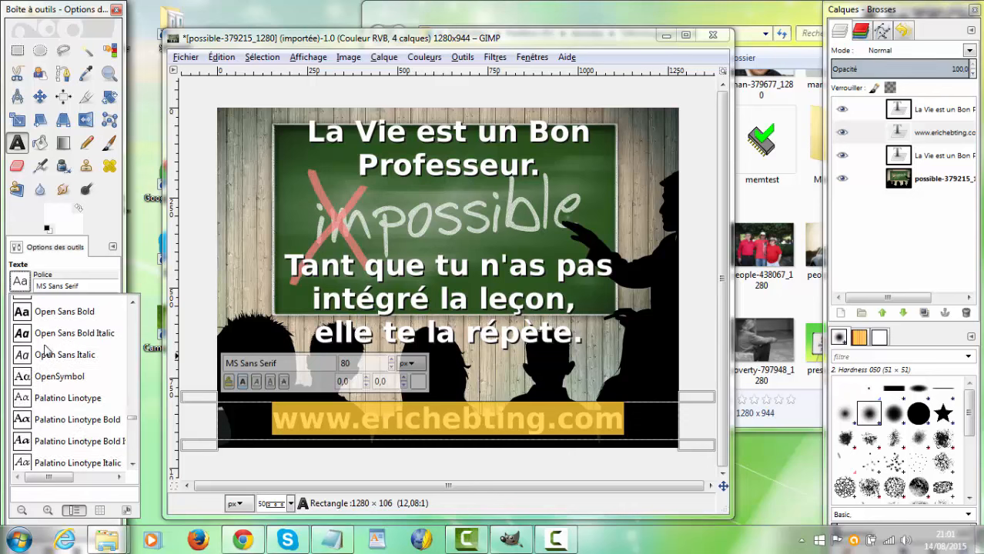
{"action": "scroll", "coordinate": [46, 351], "scroll_direction": "up", "scroll_amount": 1}
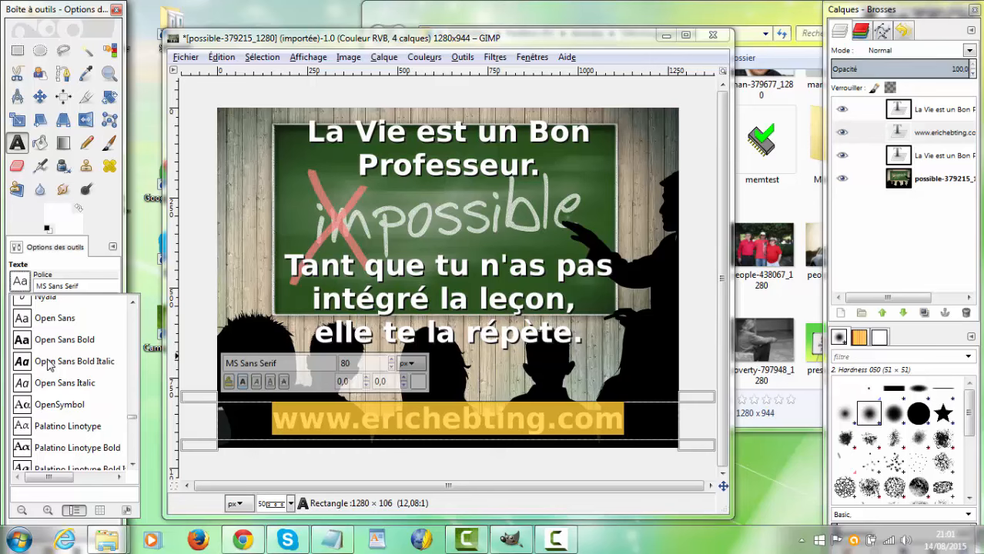
{"action": "left_click", "coordinate": [49, 362]}
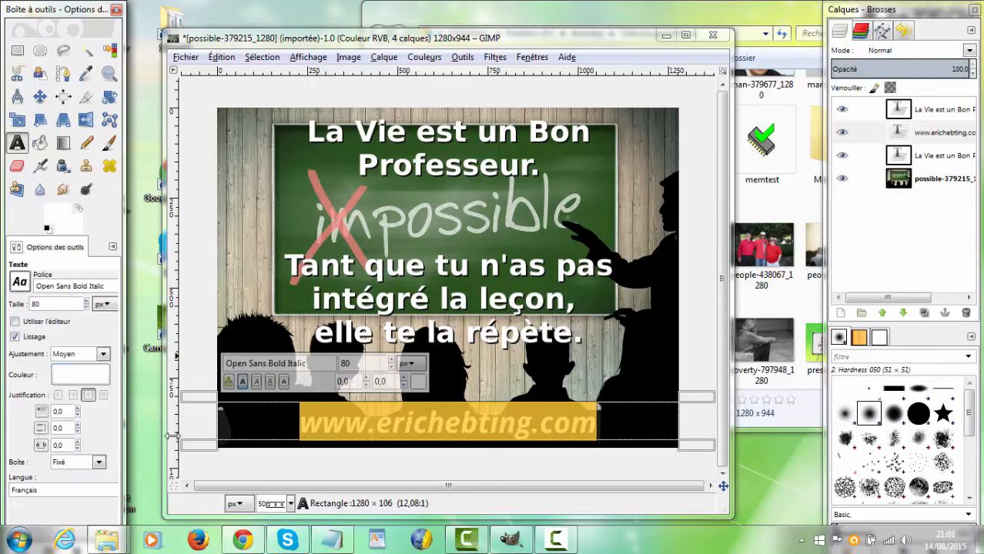
{"action": "left_click", "coordinate": [318, 424]}
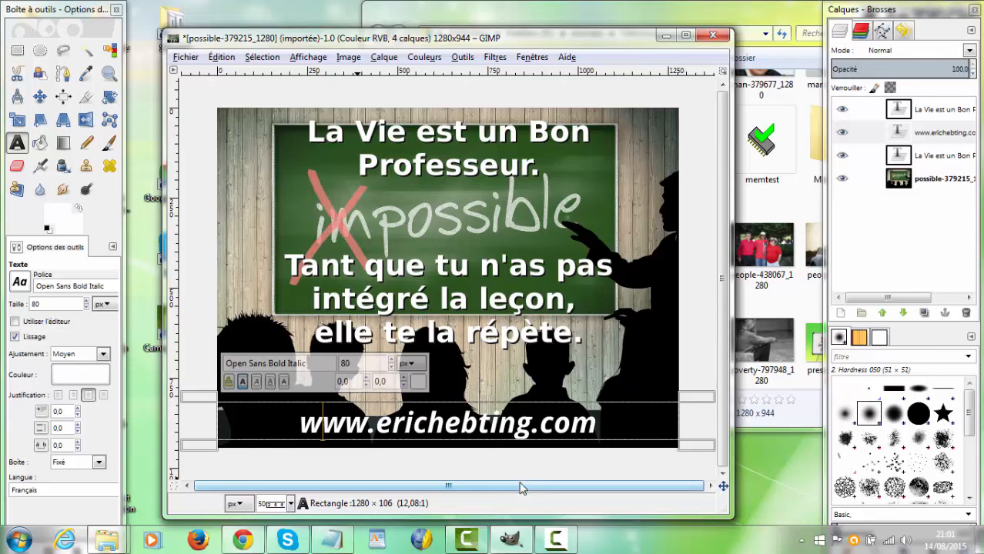
Step: Duplicate the website signature layer and set the lower copy's text color to near-black
{"action": "right_click", "coordinate": [902, 132]}
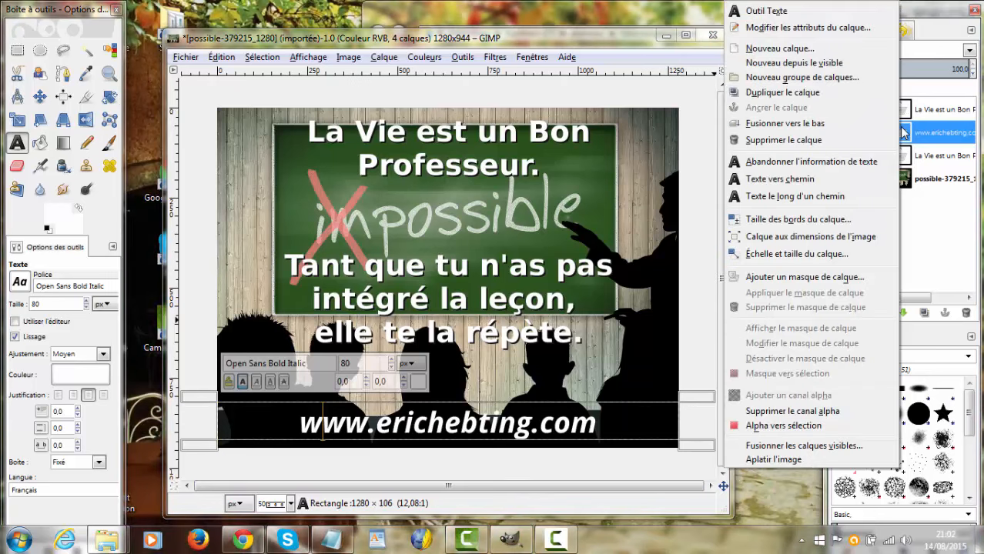
{"action": "left_click", "coordinate": [827, 97]}
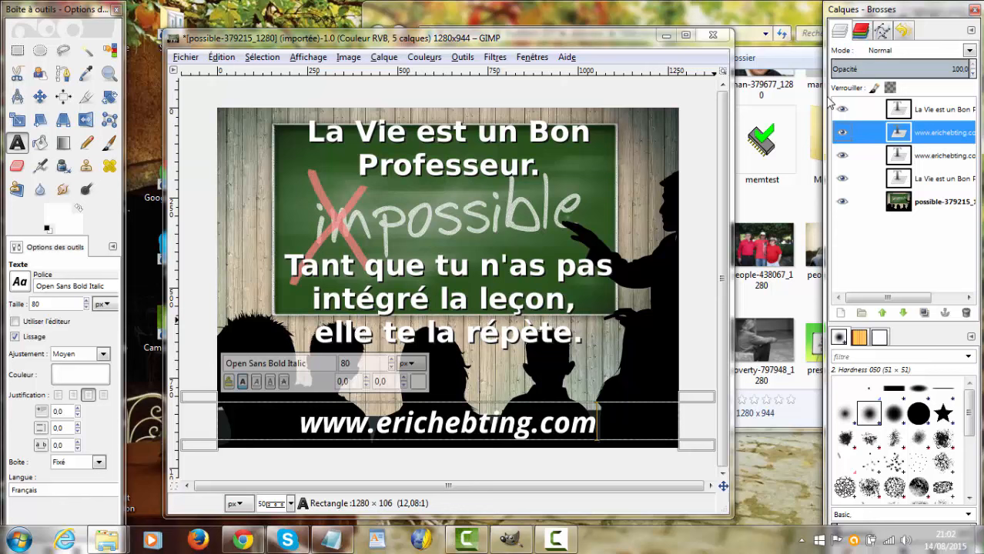
{"action": "left_click", "coordinate": [905, 156]}
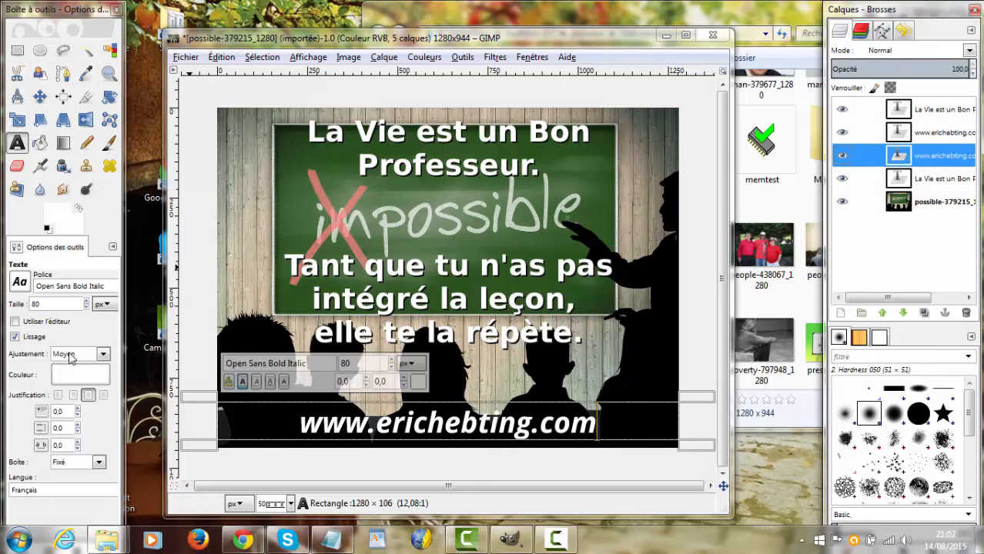
{"action": "left_click", "coordinate": [77, 375]}
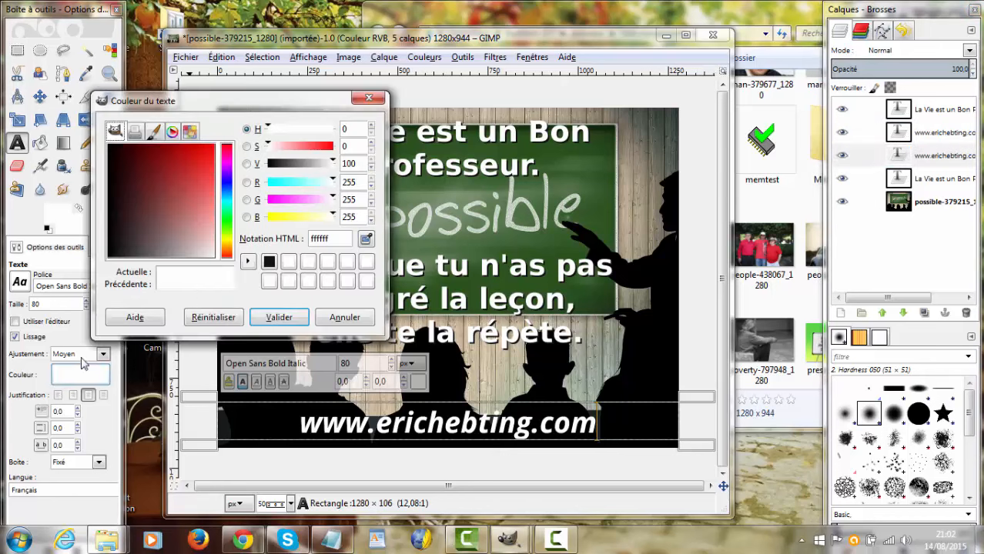
{"action": "left_click", "coordinate": [268, 262]}
{"action": "left_click", "coordinate": [277, 317]}
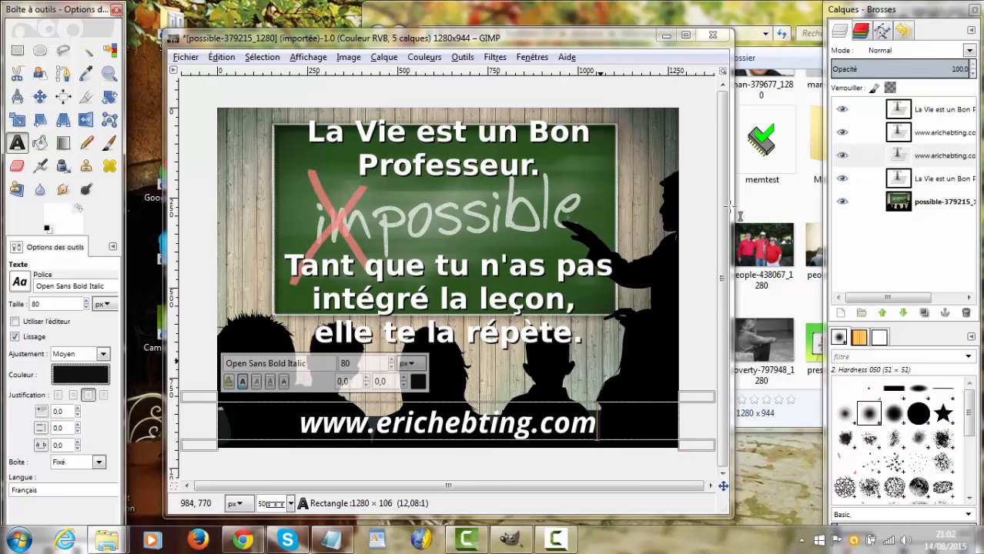
Step: Offset the dark signature copy as a drop shadow by resizing its box to 1286 × 112 px, and switch to the Move tool
{"action": "left_click", "coordinate": [894, 158]}
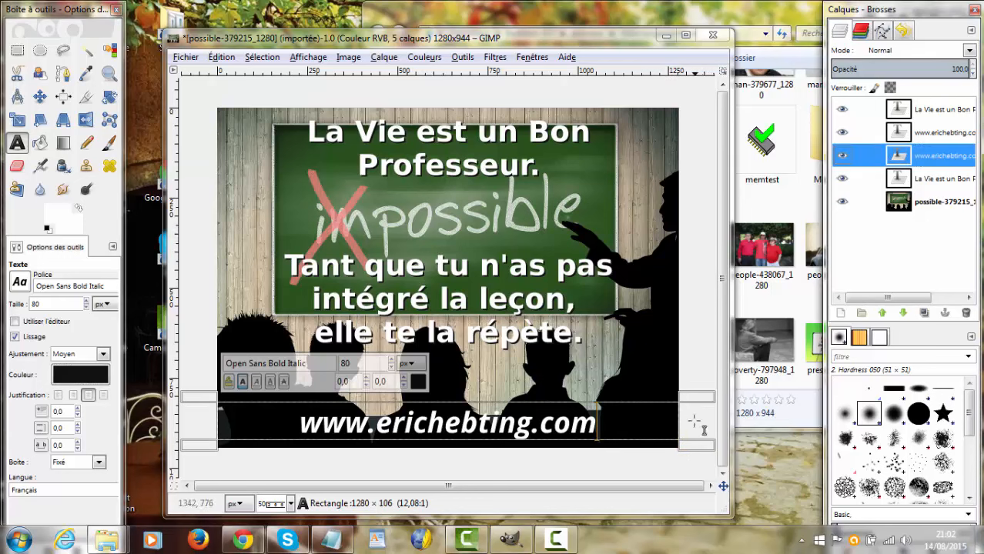
{"action": "left_click_drag", "start_coordinate": [701, 455], "coordinate": [704, 456]}
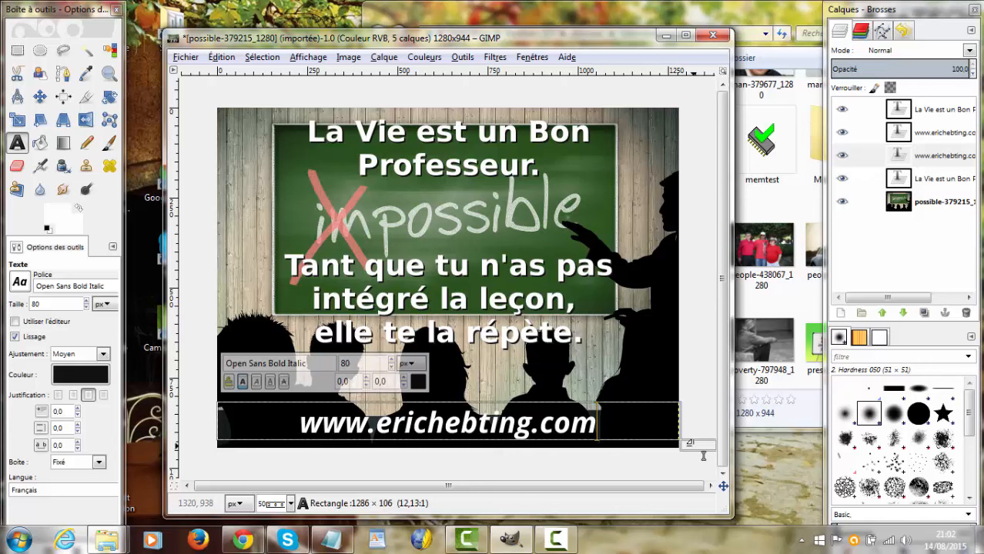
{"action": "left_click_drag", "start_coordinate": [703, 456], "coordinate": [703, 458]}
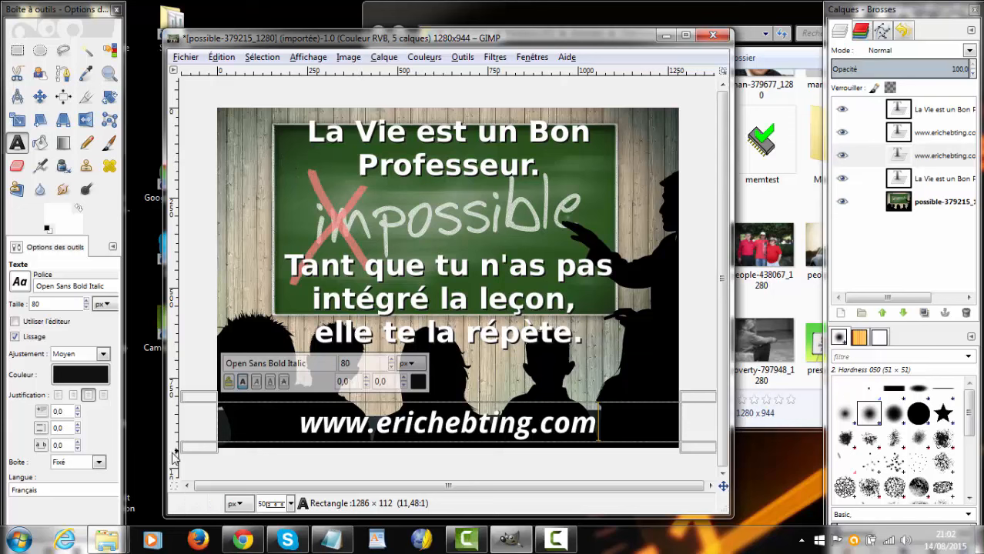
{"action": "left_click", "coordinate": [40, 100]}
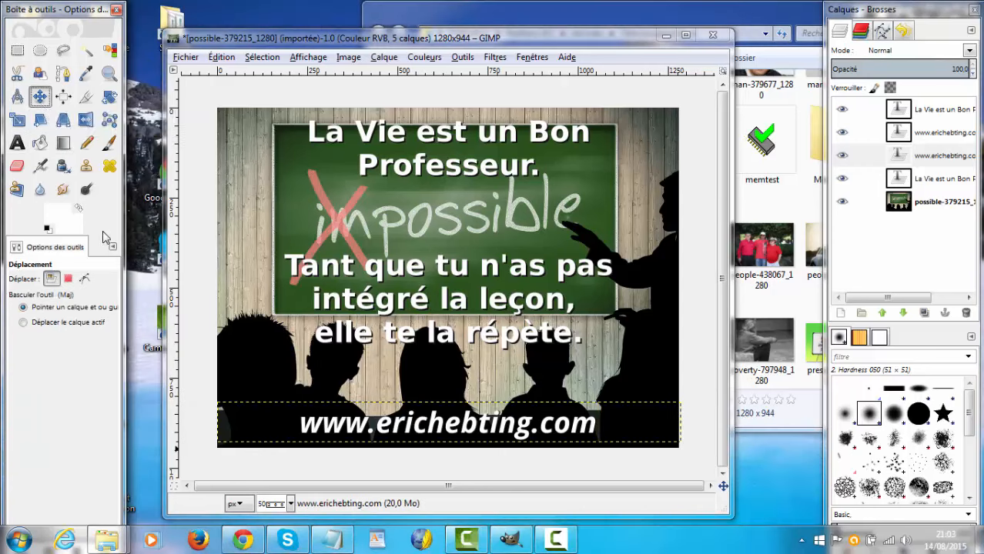
Step: Darken the classroom background layer with Brightness-Contrast, setting brightness to -29 and contrast to about -15
{"action": "left_click", "coordinate": [906, 202]}
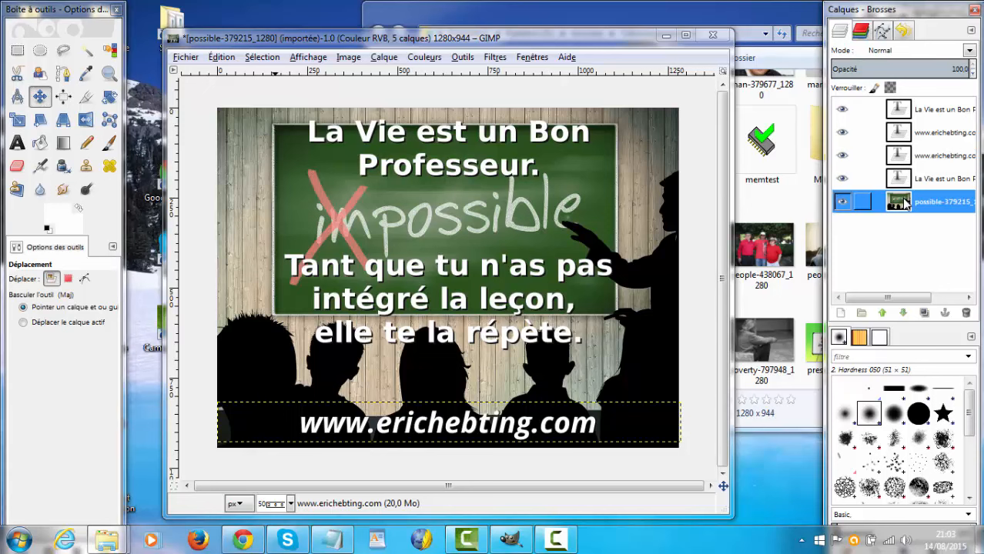
{"action": "left_click", "coordinate": [425, 57]}
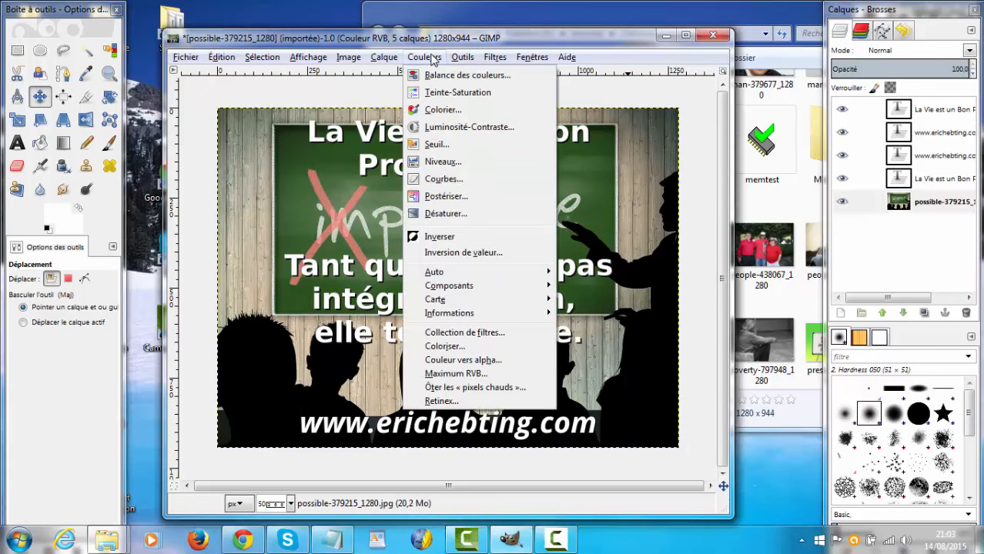
{"action": "left_click", "coordinate": [455, 128]}
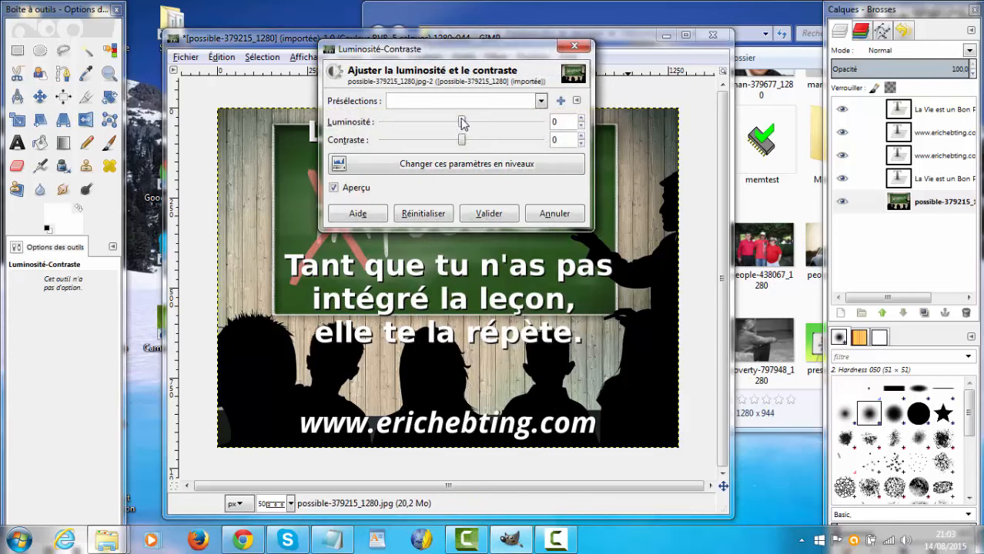
{"action": "left_click_drag", "start_coordinate": [462, 123], "coordinate": [453, 142]}
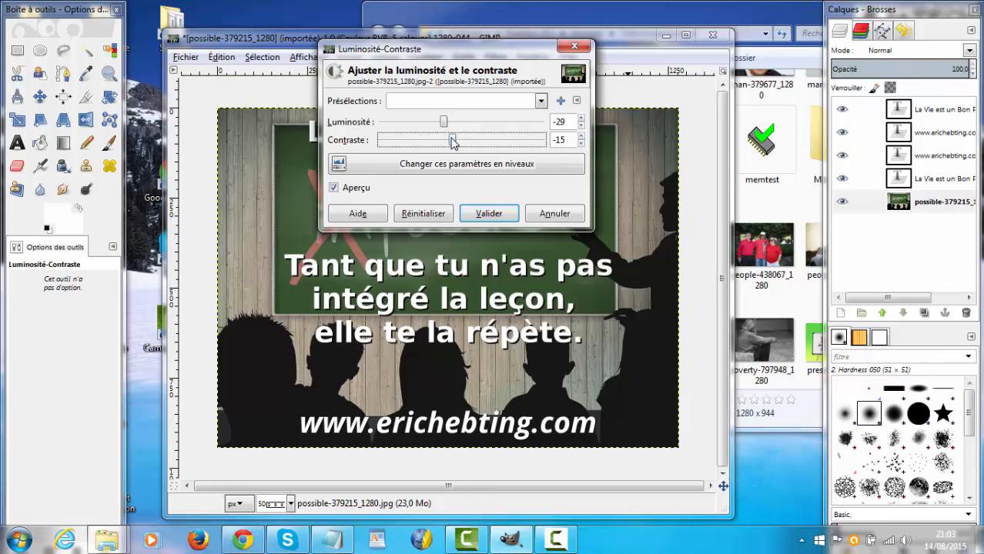
{"action": "left_click_drag", "start_coordinate": [452, 138], "coordinate": [450, 142]}
{"action": "left_click", "coordinate": [487, 213]}
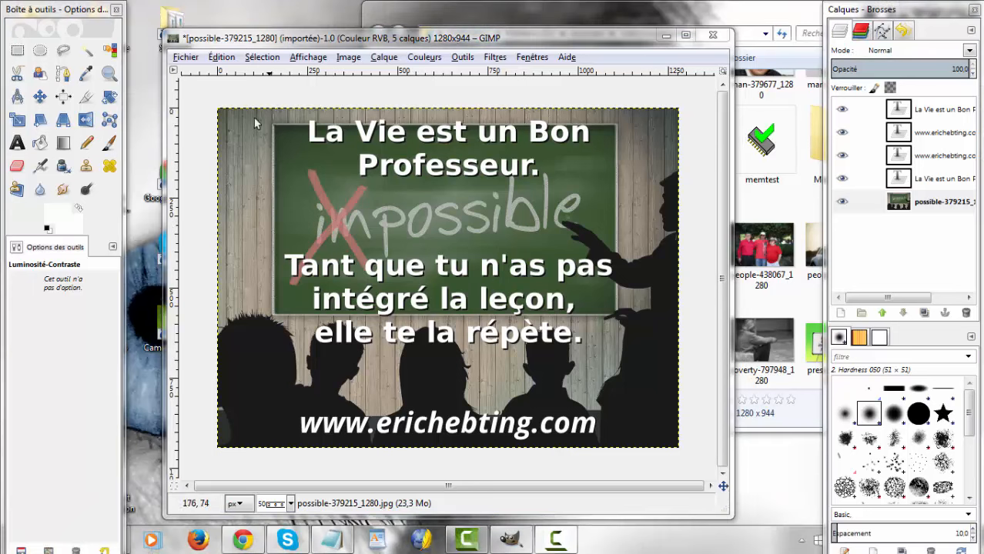
Step: Start exporting the image and choose the ehcom folder inside Pictures as the destination
{"action": "left_click", "coordinate": [186, 58]}
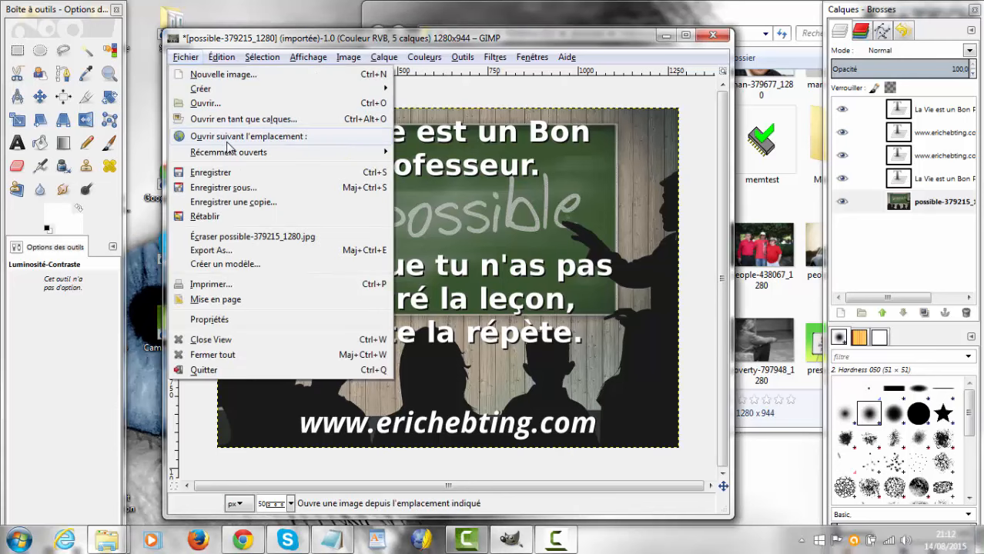
{"action": "left_click", "coordinate": [243, 251]}
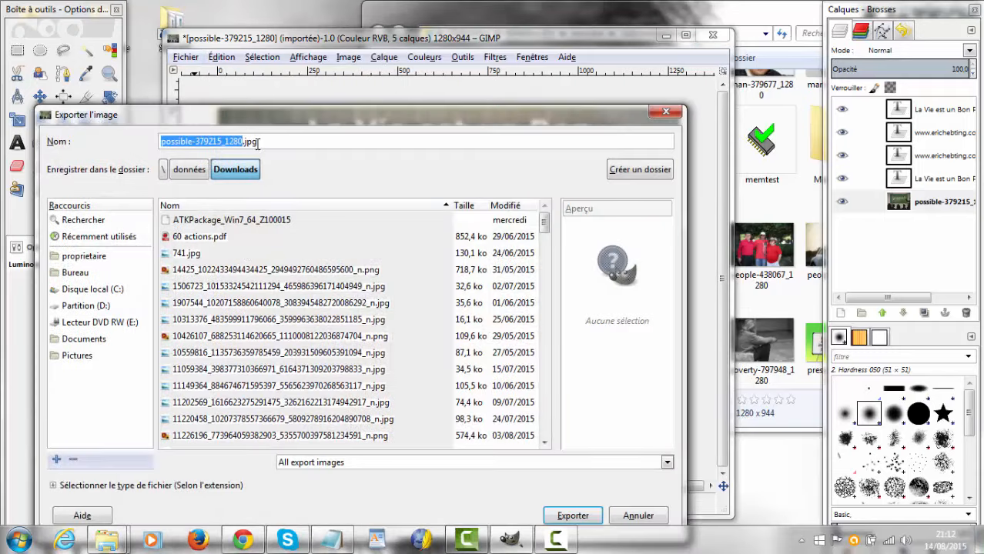
{"action": "left_click", "coordinate": [90, 357]}
{"action": "left_click", "coordinate": [166, 256]}
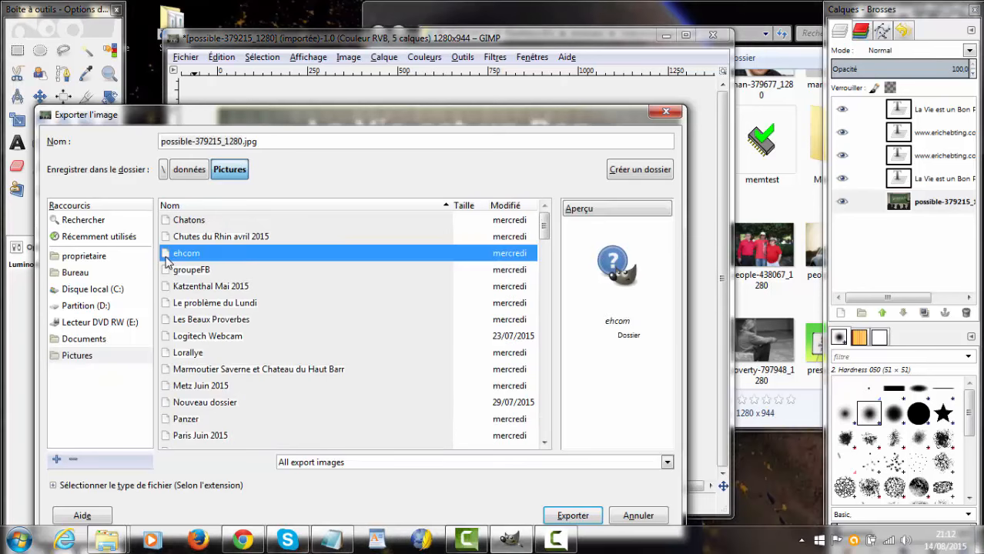
{"action": "double_click", "coordinate": [166, 261]}
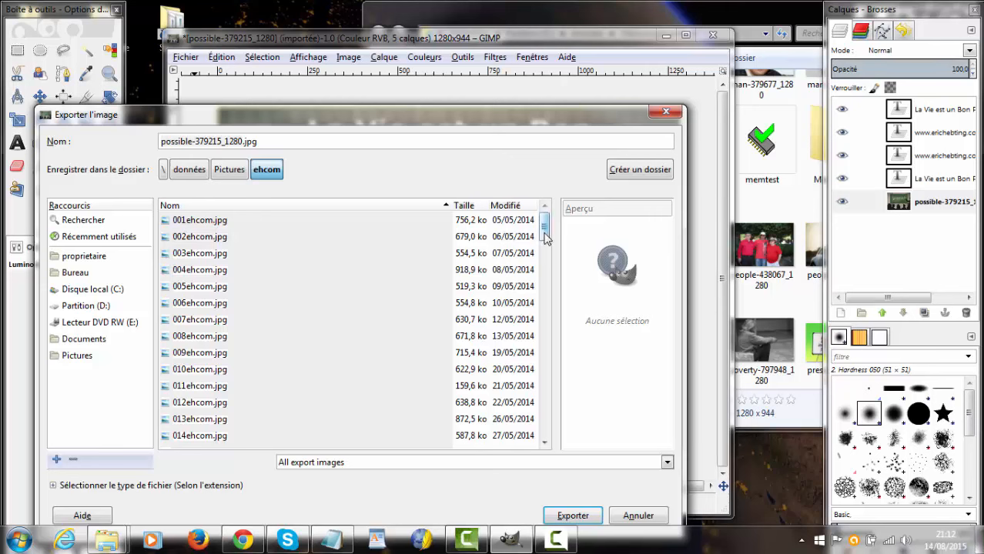
Step: Name the export 096ehcom.jpg, following the last numbered file in the folder, and export it as JPEG at quality 92
{"action": "scroll", "coordinate": [544, 238], "scroll_direction": "down", "scroll_amount": 5}
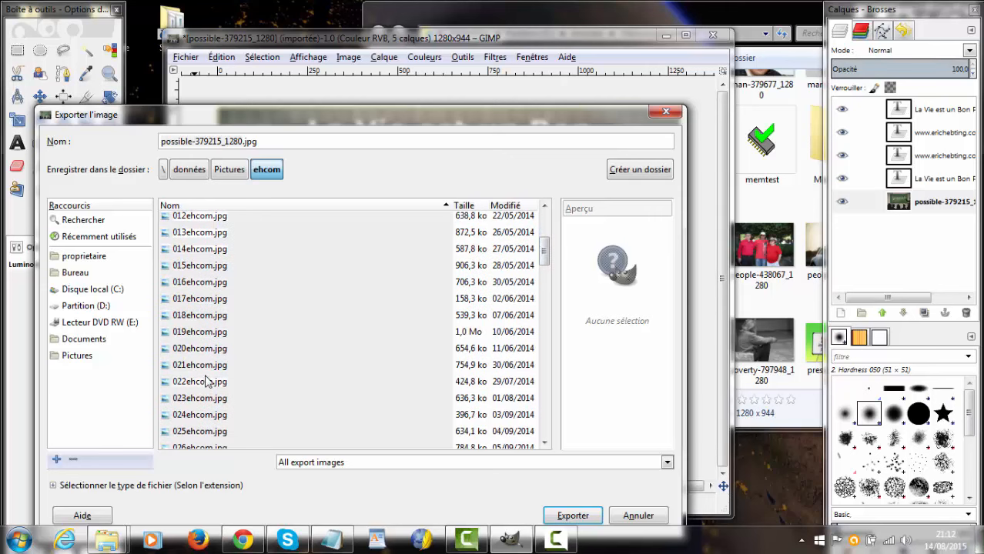
{"action": "scroll", "coordinate": [462, 277], "scroll_direction": "down", "scroll_amount": 2}
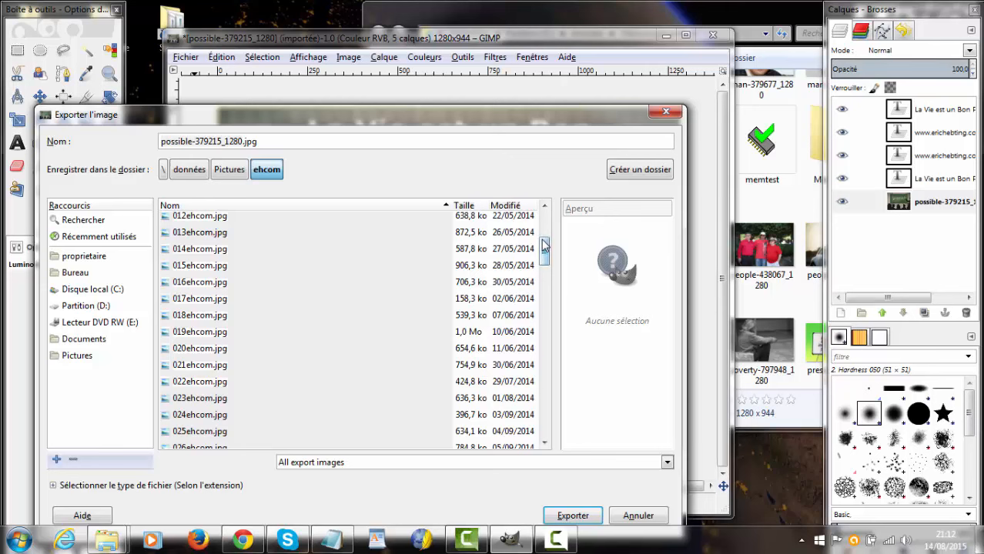
{"action": "left_click_drag", "start_coordinate": [544, 261], "coordinate": [545, 420]}
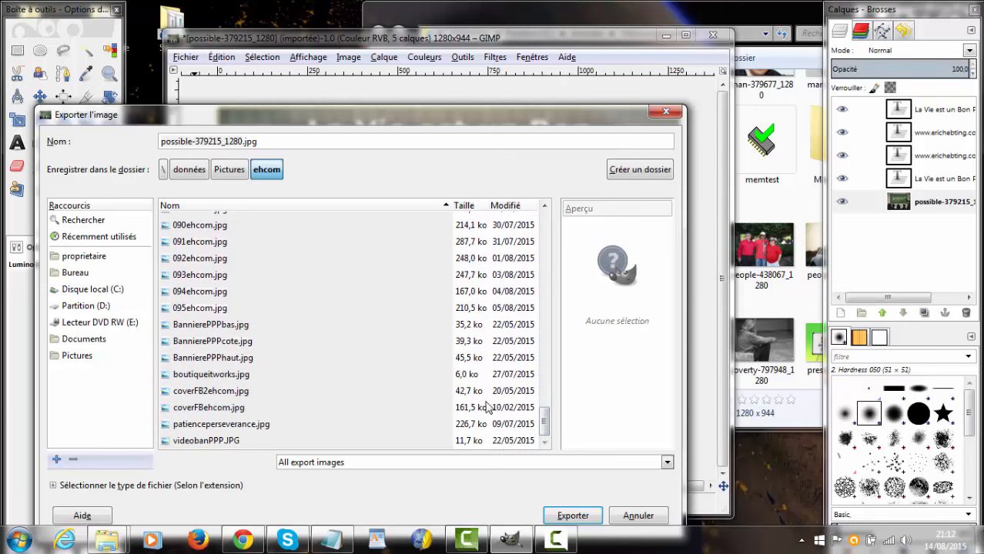
{"action": "left_click", "coordinate": [195, 312]}
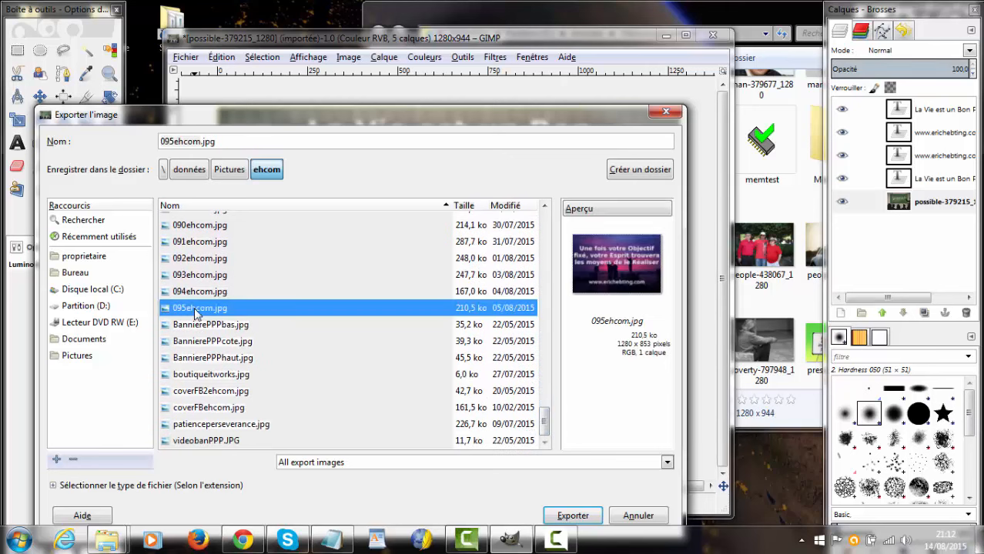
{"action": "left_click", "coordinate": [176, 142]}
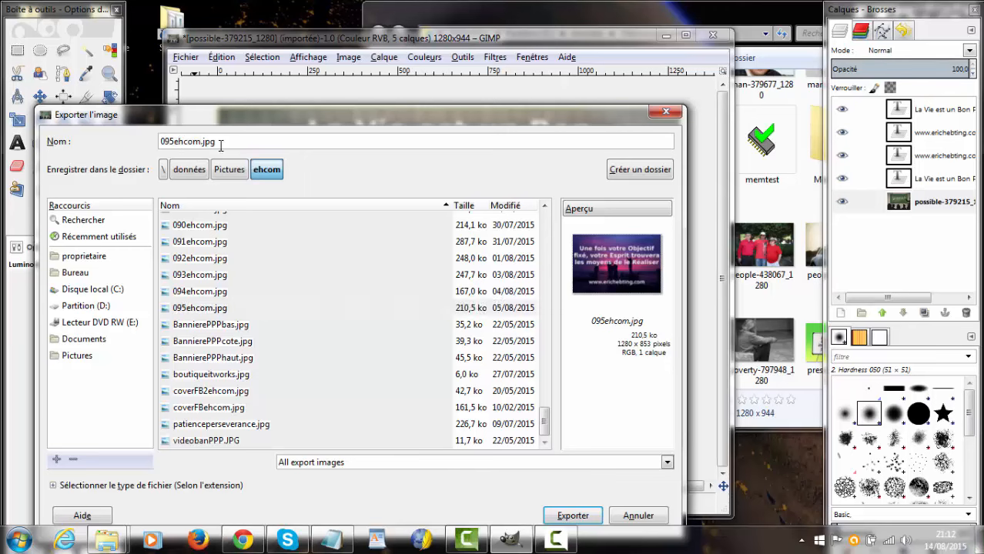
{"action": "key", "text": "BackSpace"}
{"action": "type", "text": "6"}
{"action": "left_click", "coordinate": [572, 516]}
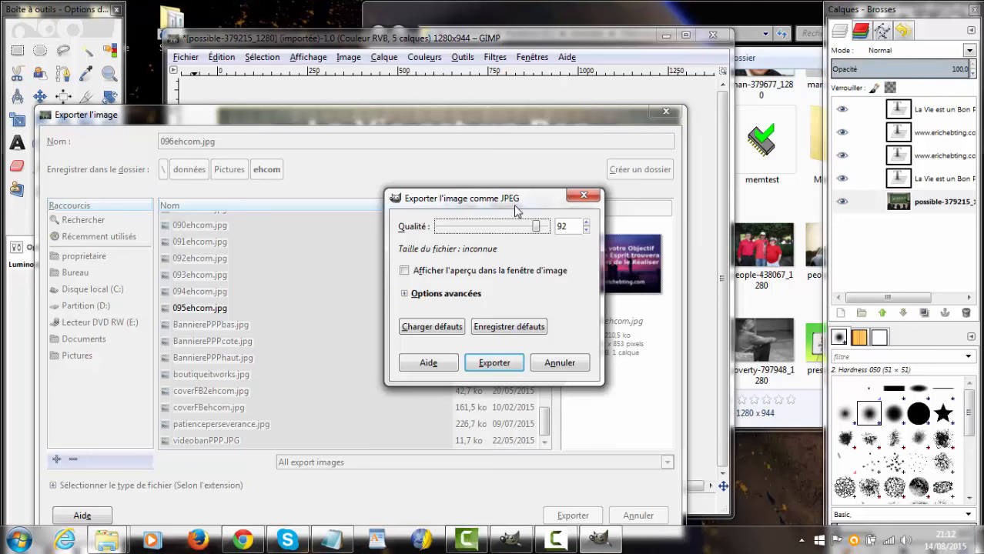
{"action": "left_click", "coordinate": [488, 361]}
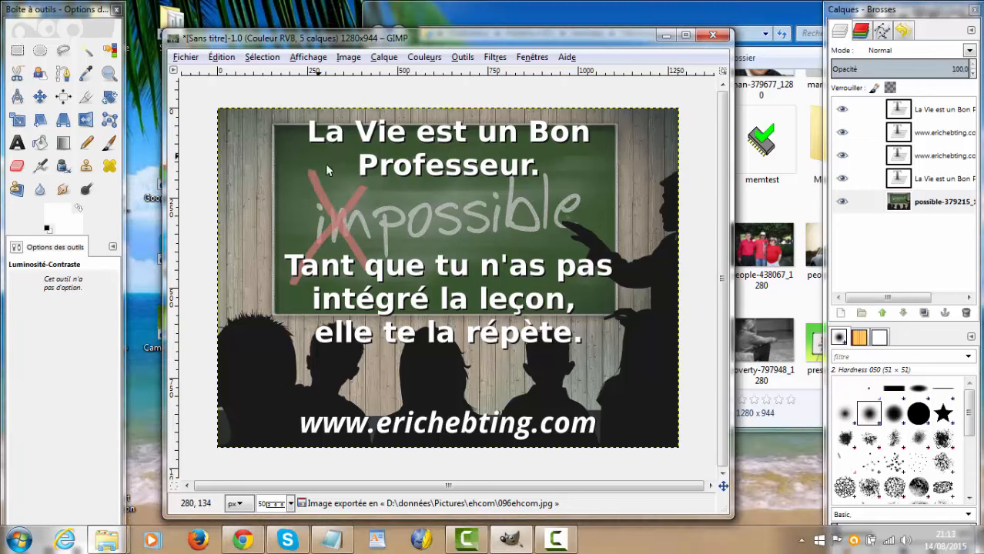
Step: Close the image without saving its changes and quit GIMP
{"action": "left_click", "coordinate": [713, 36]}
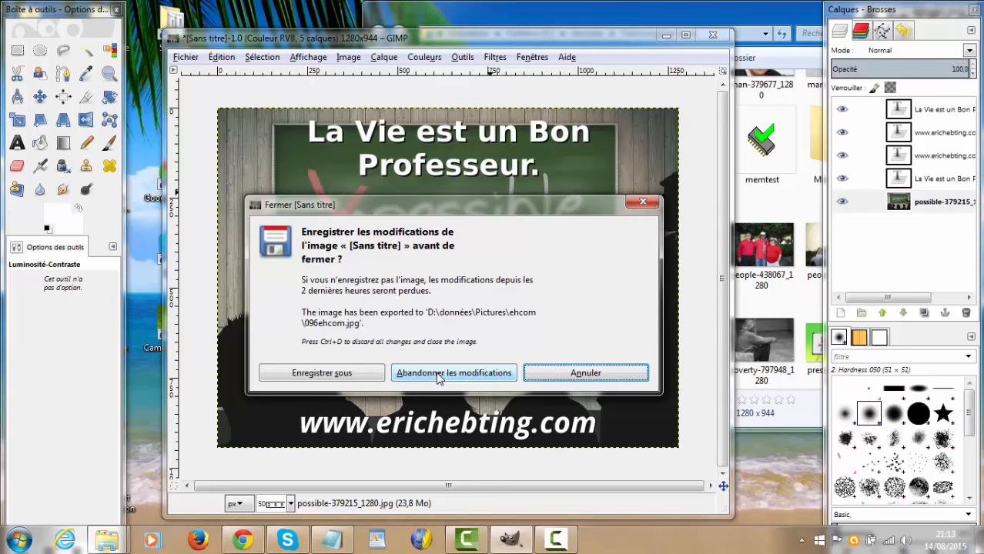
{"action": "left_click", "coordinate": [439, 376]}
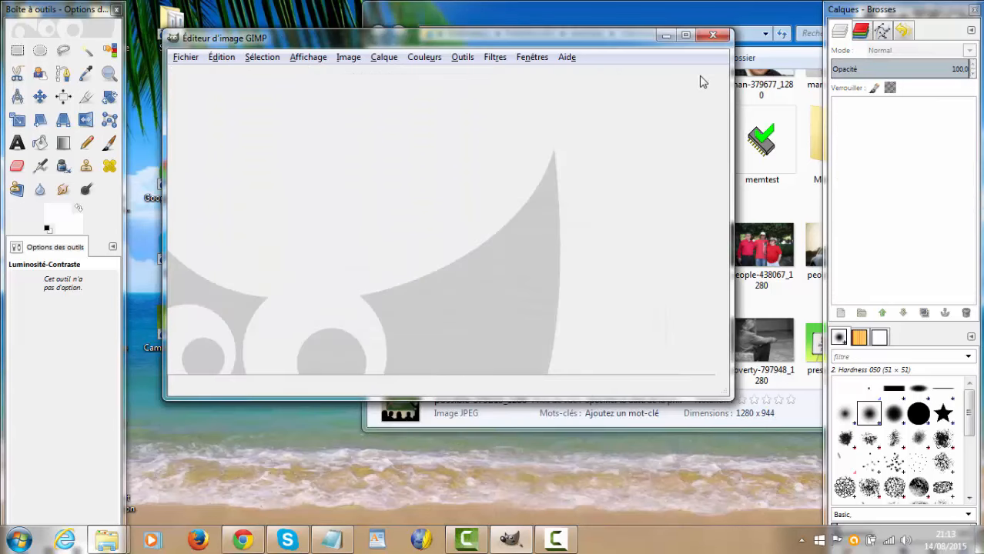
{"action": "left_click", "coordinate": [713, 36]}
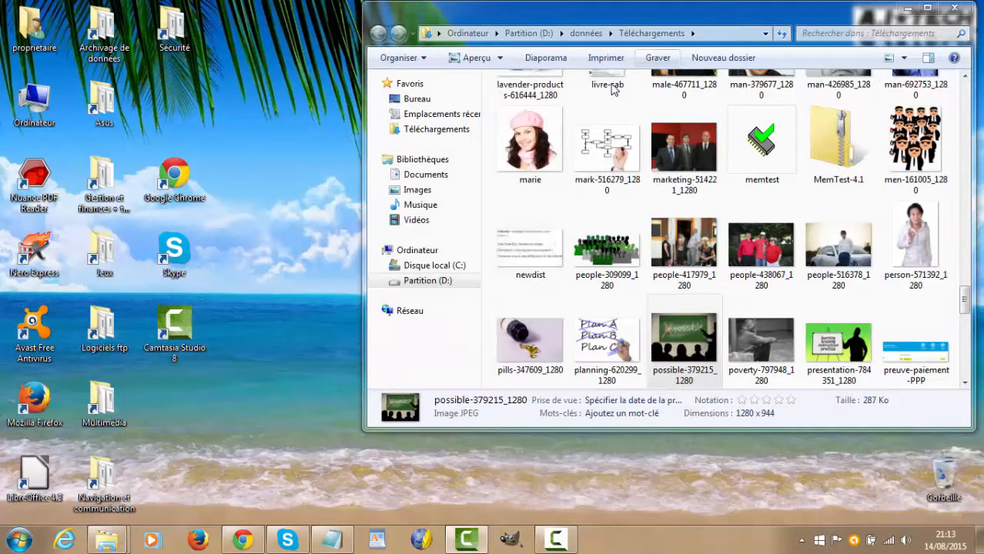
Step: Switch to Windows Explorer and open the exported 096ehcom picture from the ehcom folder of the Images library
{"action": "left_click", "coordinate": [438, 191]}
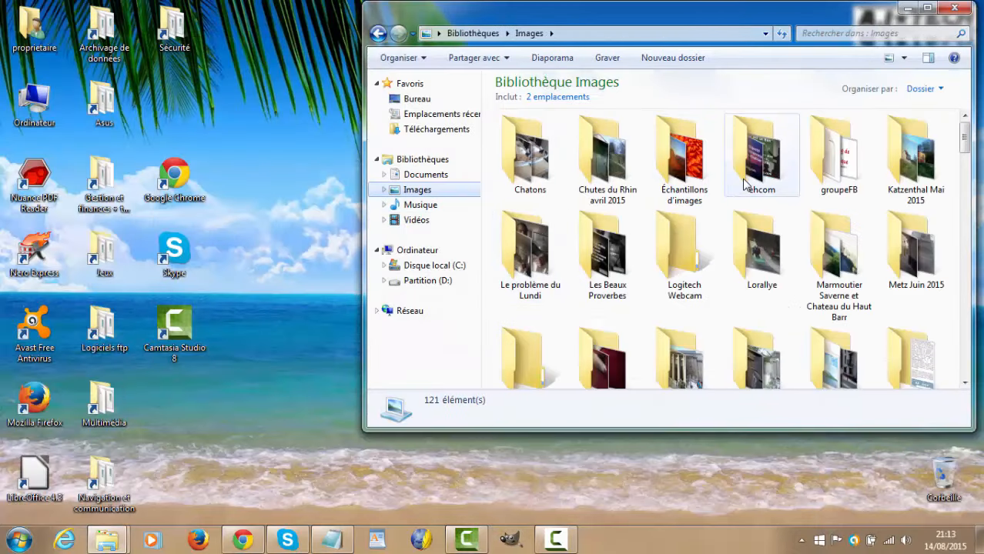
{"action": "double_click", "coordinate": [758, 166]}
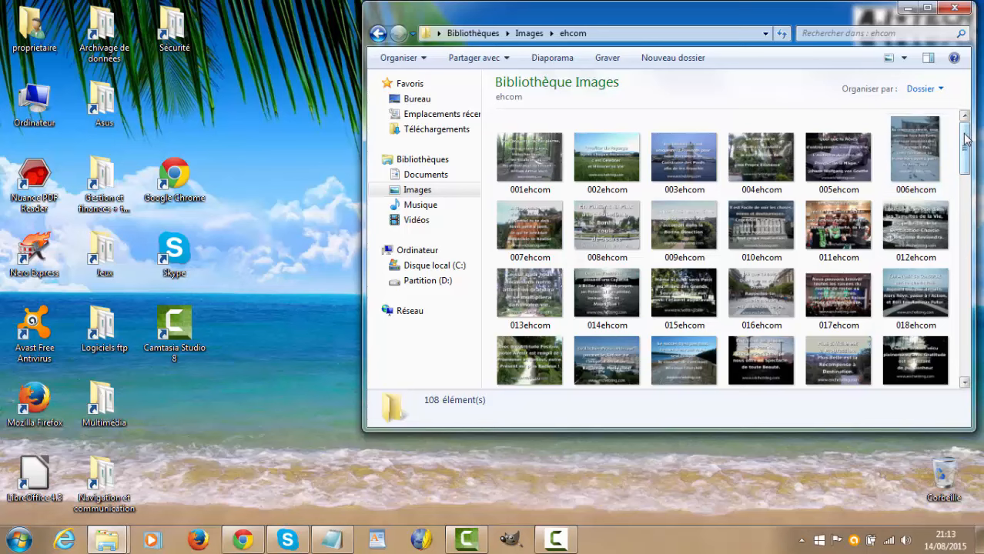
{"action": "left_click_drag", "start_coordinate": [965, 143], "coordinate": [946, 334]}
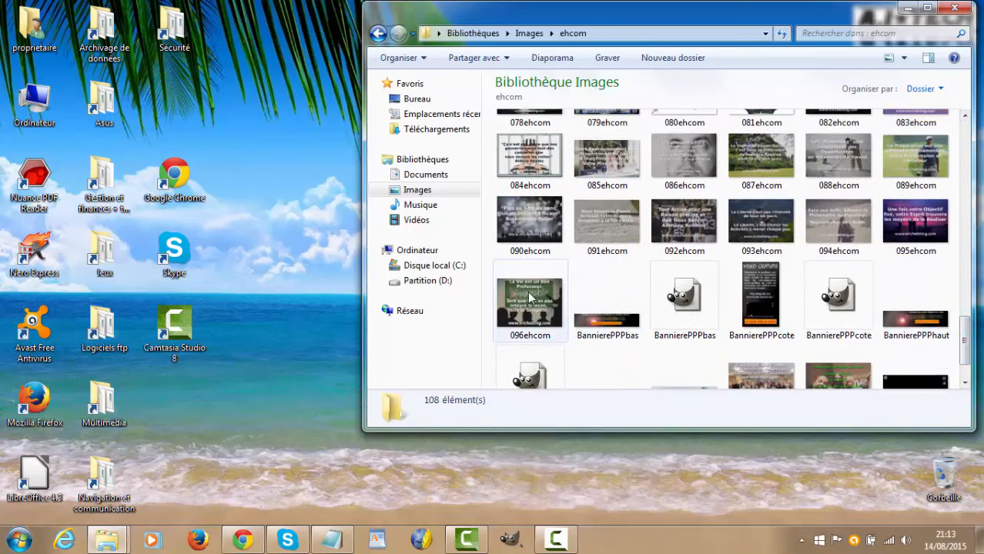
{"action": "double_click", "coordinate": [528, 297]}
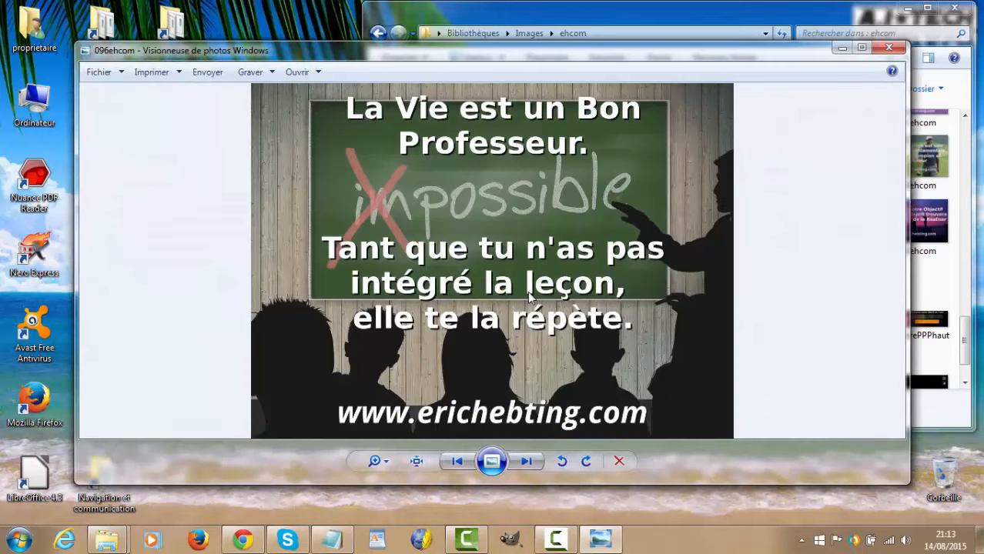